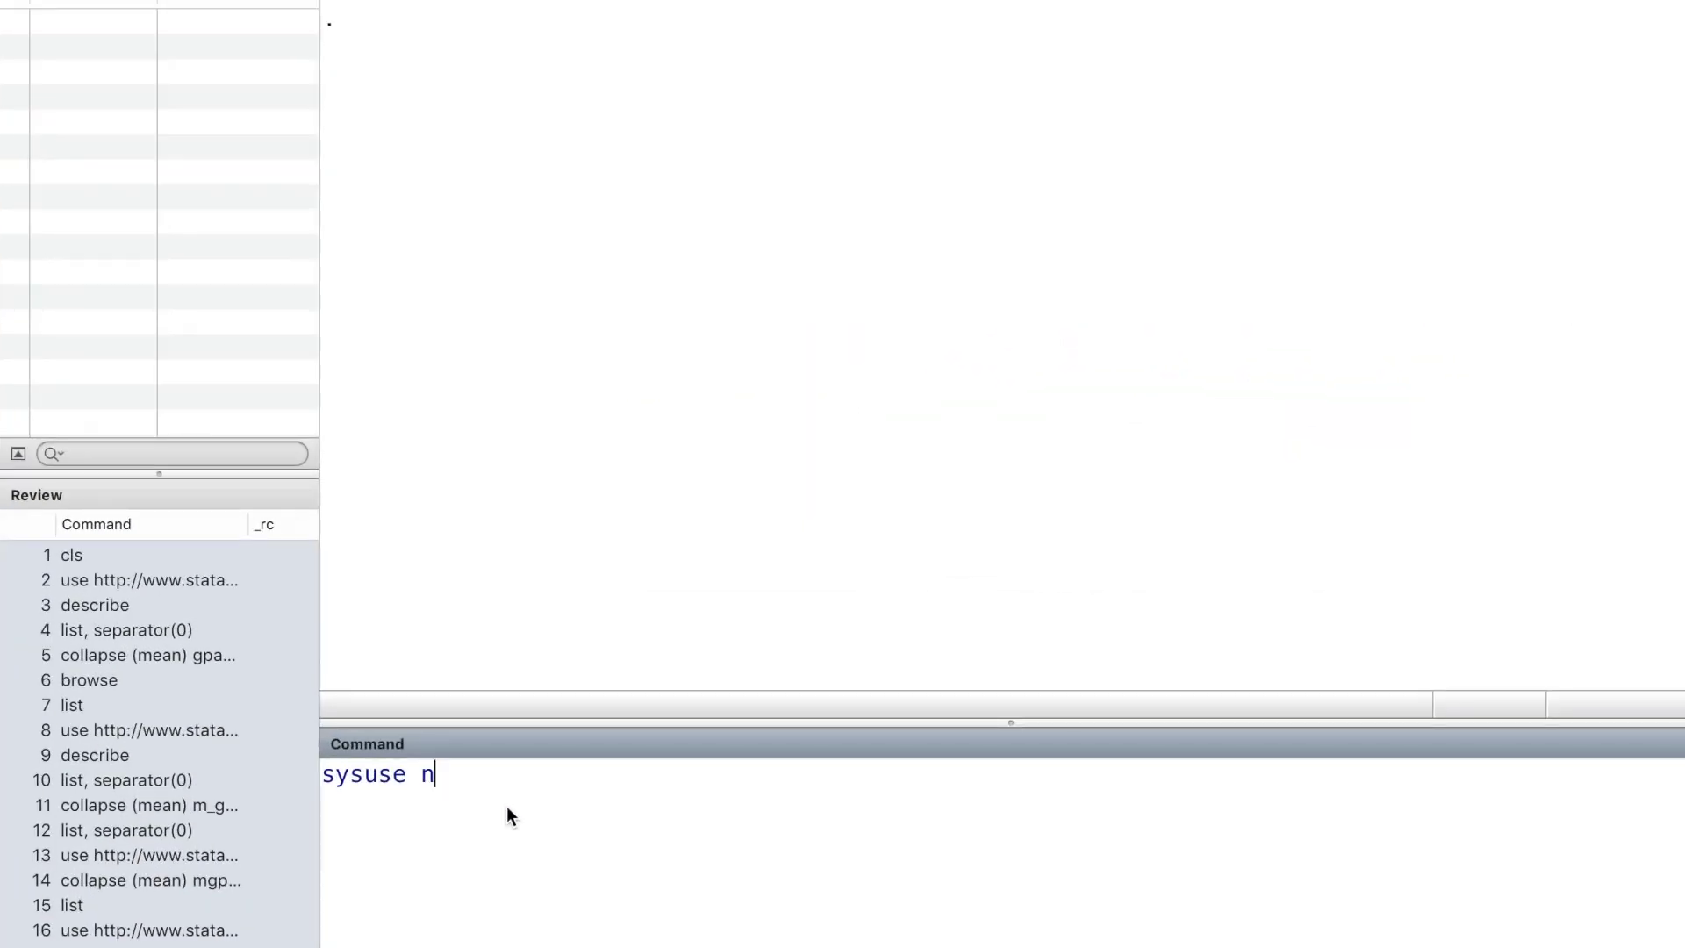
Load the nlsw88 example dataset with 'sysuse nlsw88.dta, clear', replacing data in memory
text(lsw88.dta, cler)
key(BackSpace)
text(e)
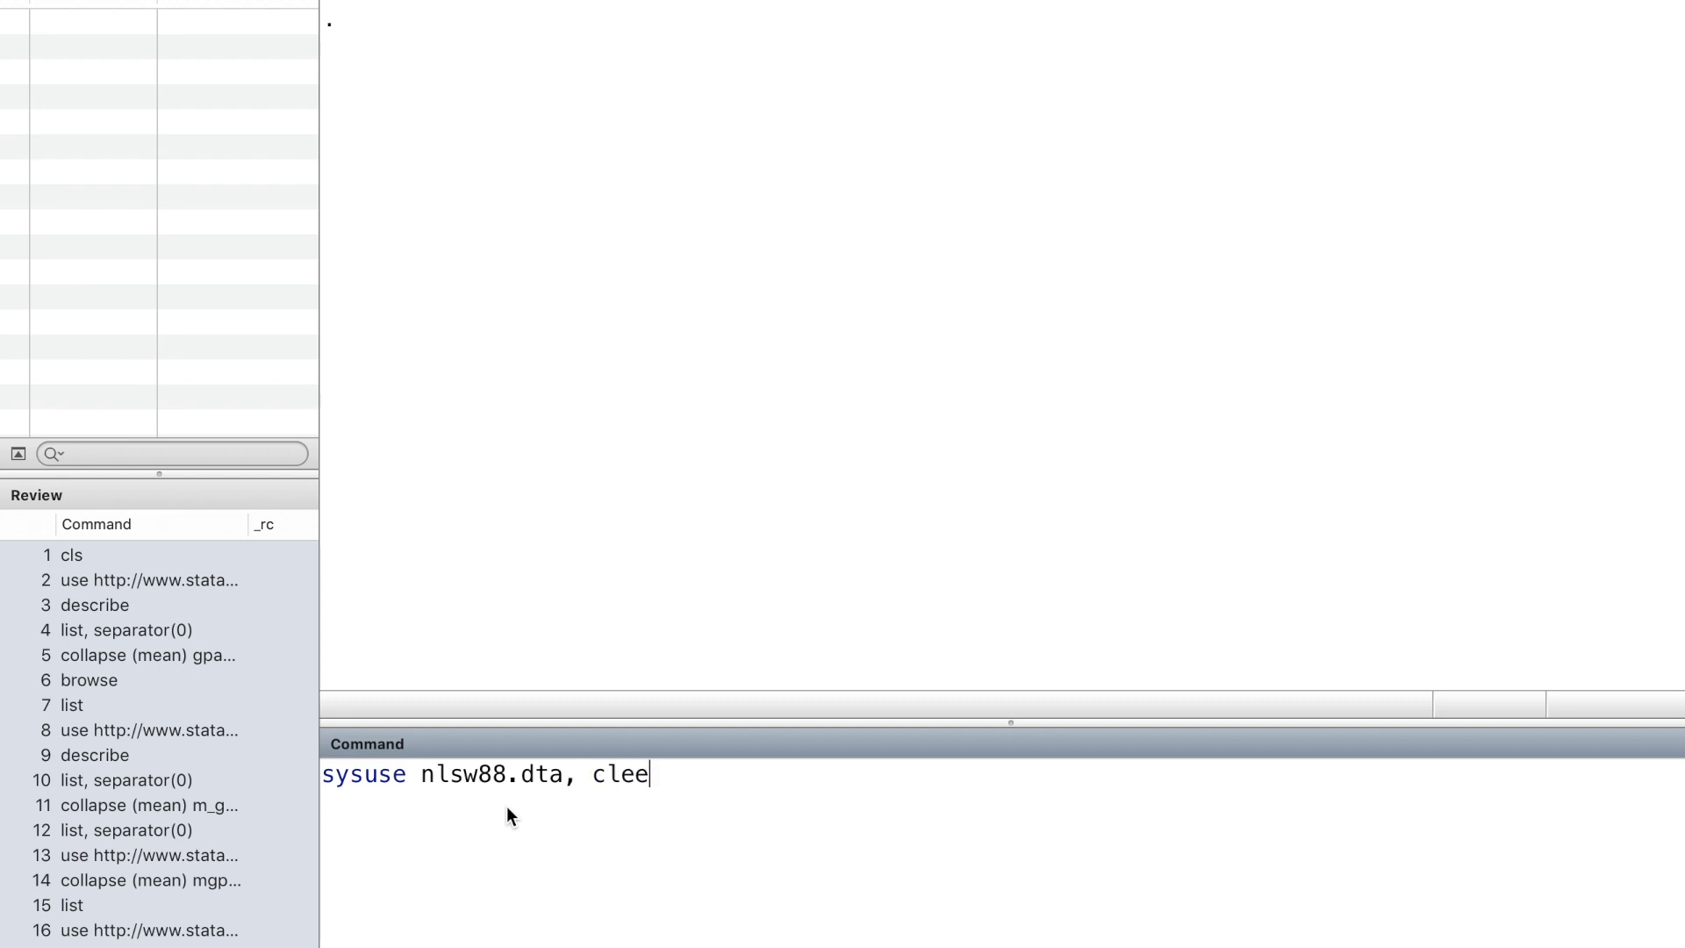
key(BackSpace)
text(ar)
key(Return)
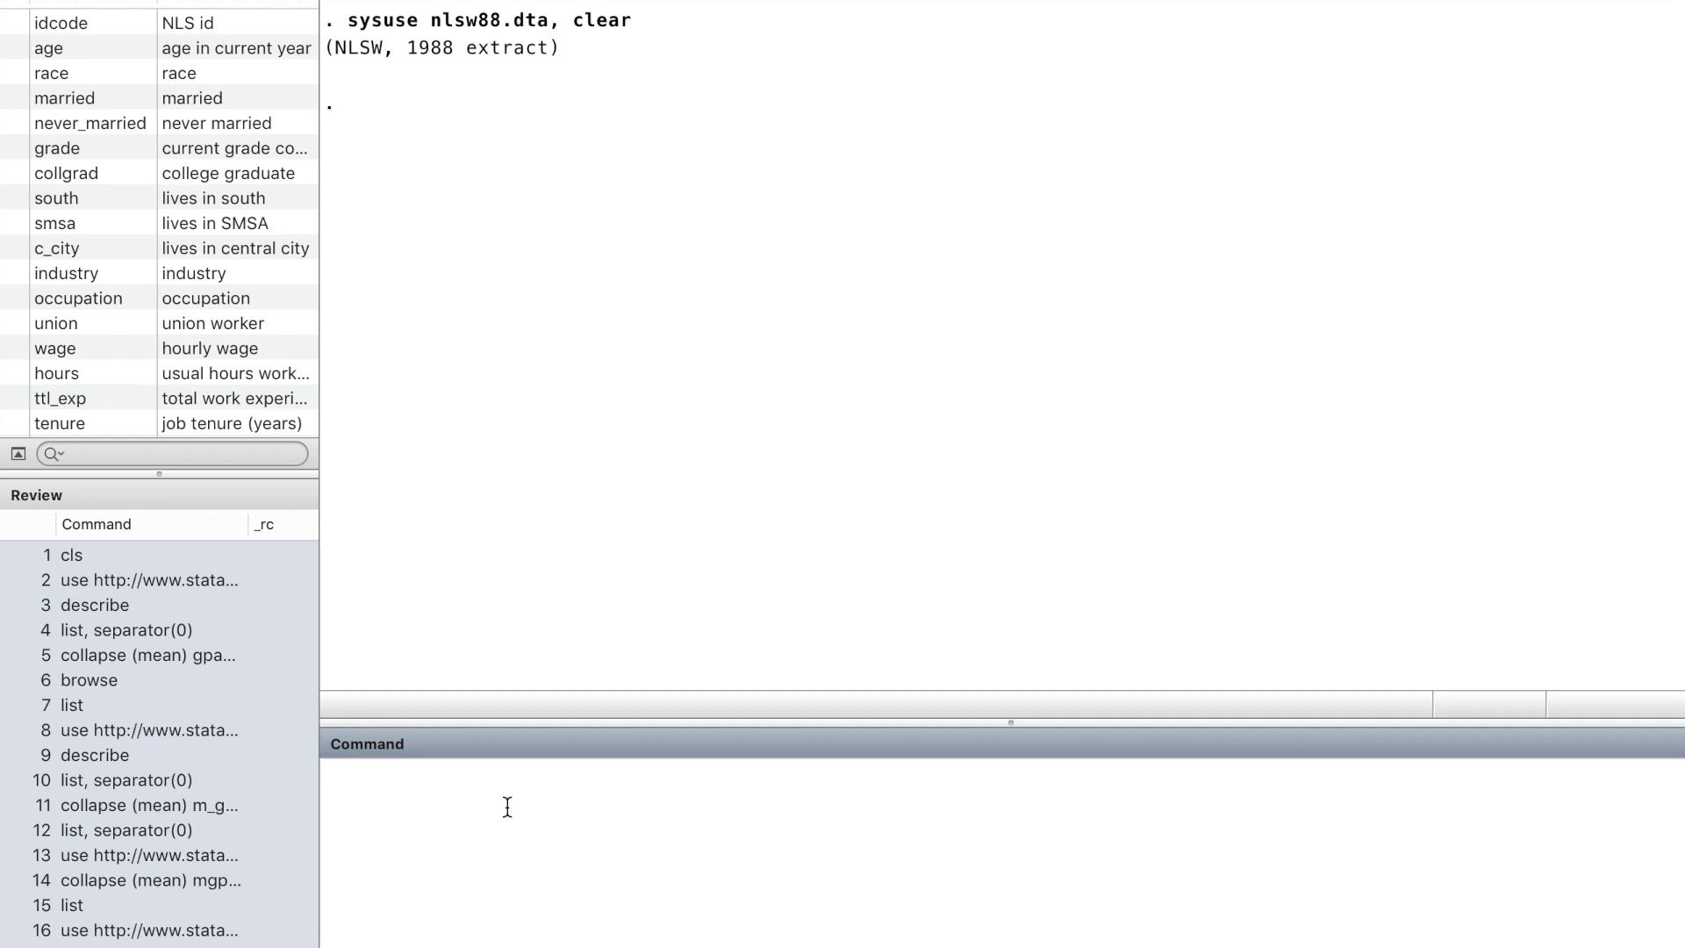
Run describe and read the listing of its 17 variables and 2,246 observations
text(describe)
key(Return)
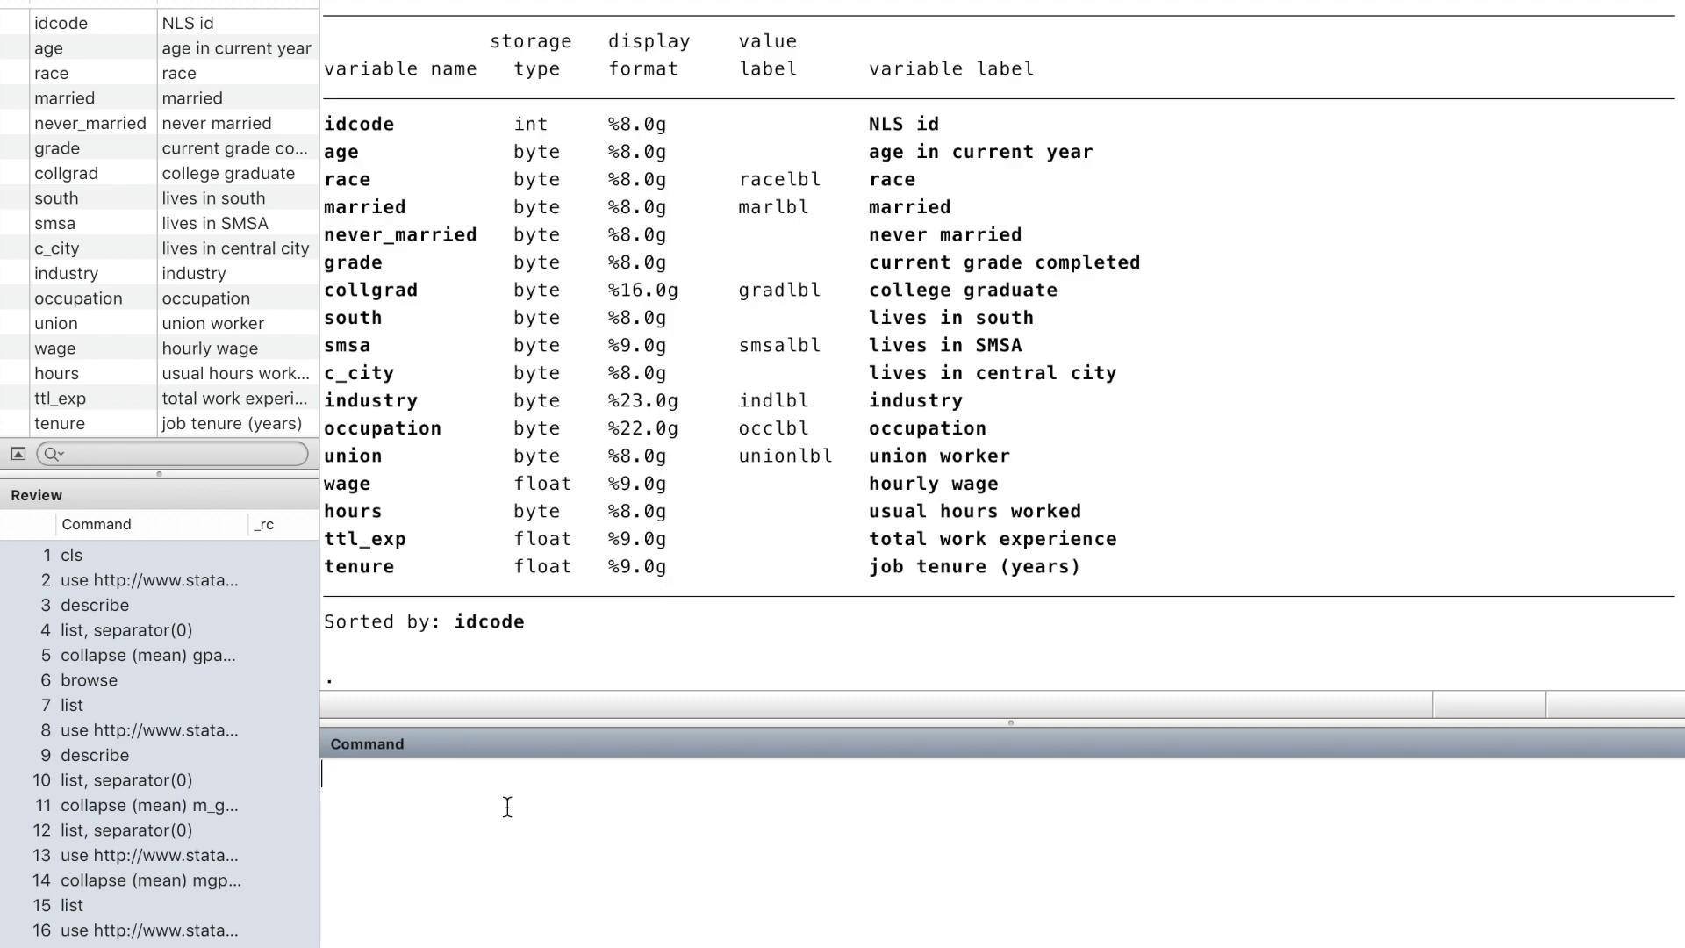
scroll(737, 466, up, 3)
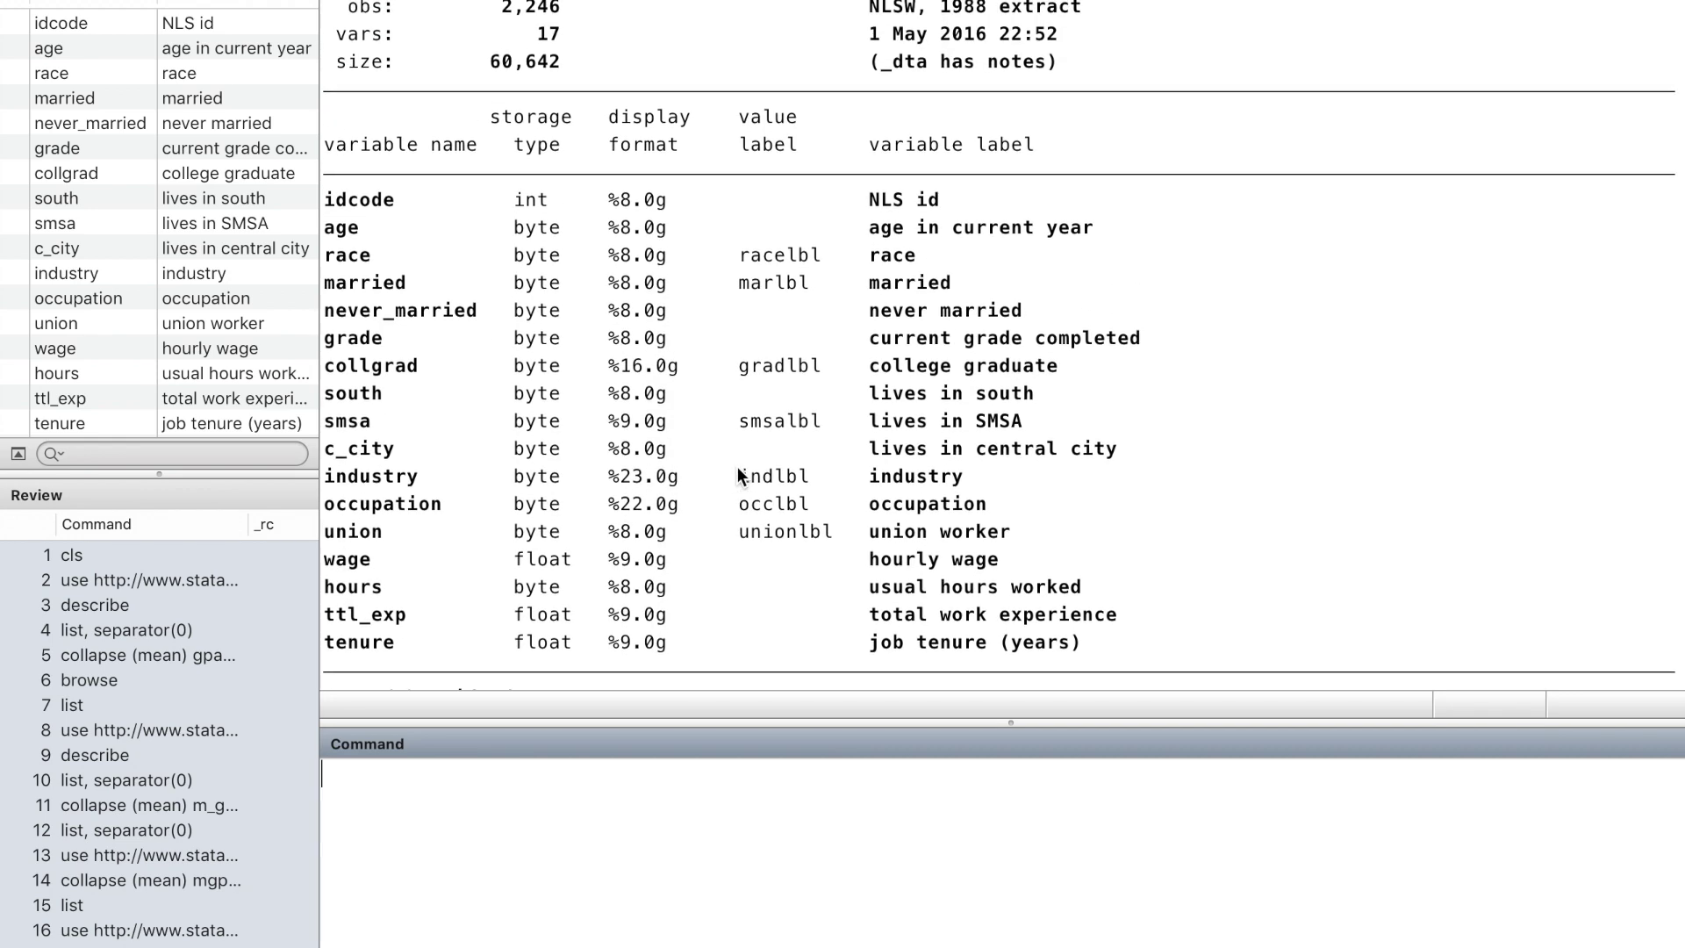
scroll(737, 474, up, 1)
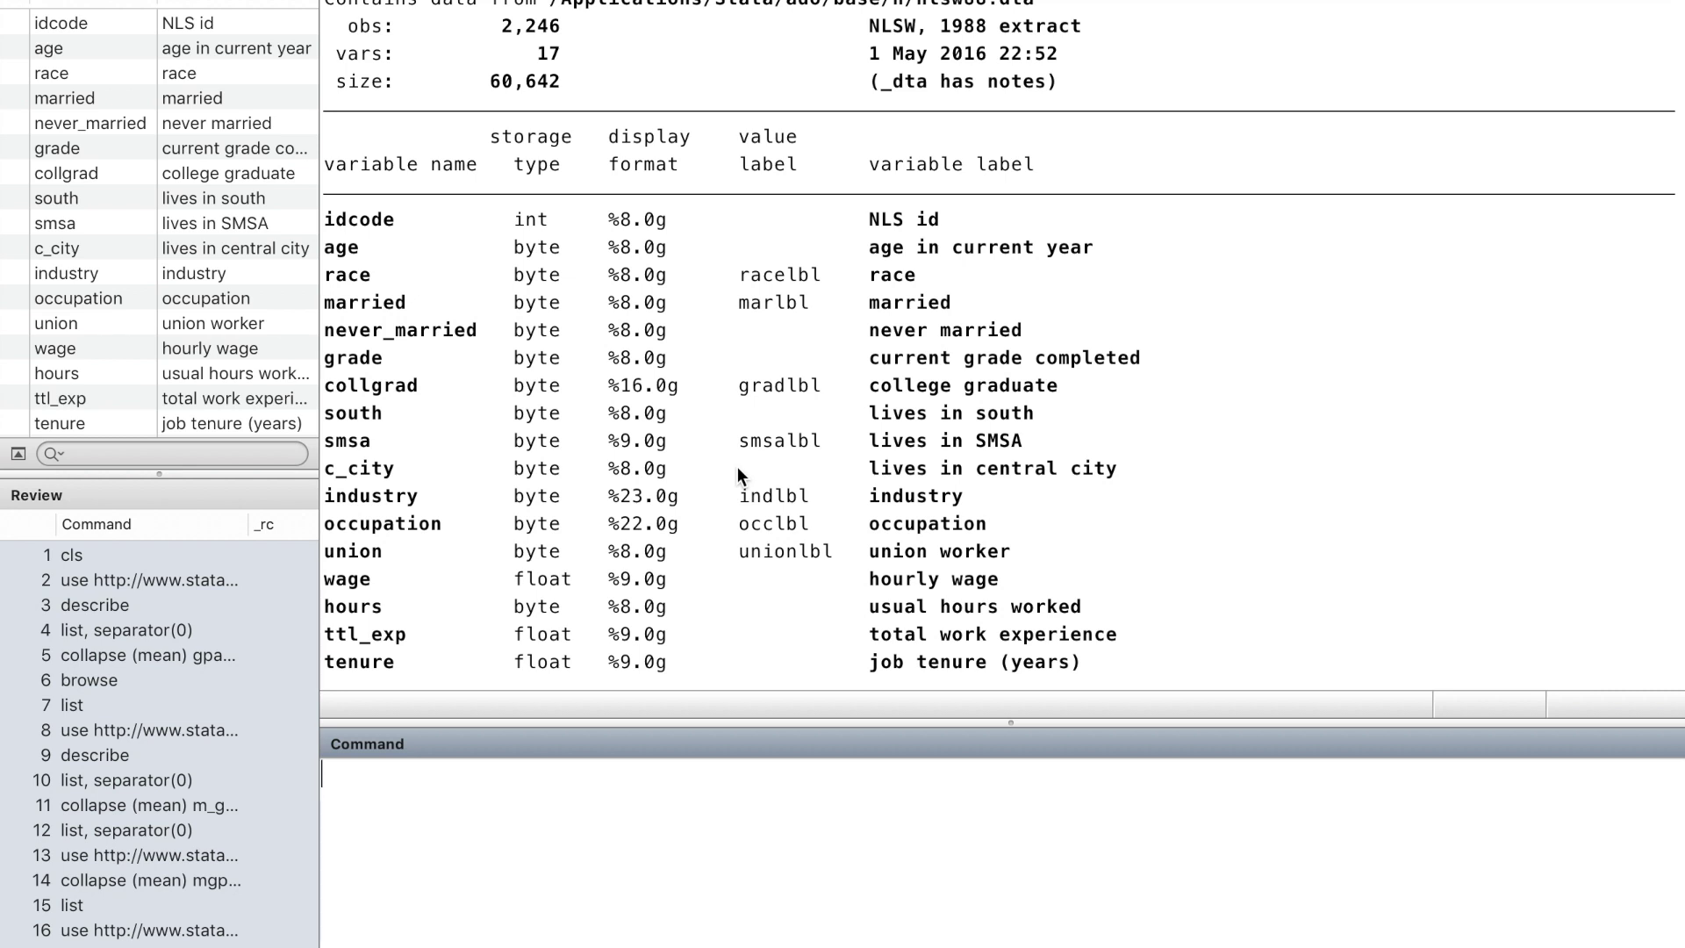
scroll(737, 466, down, 2)
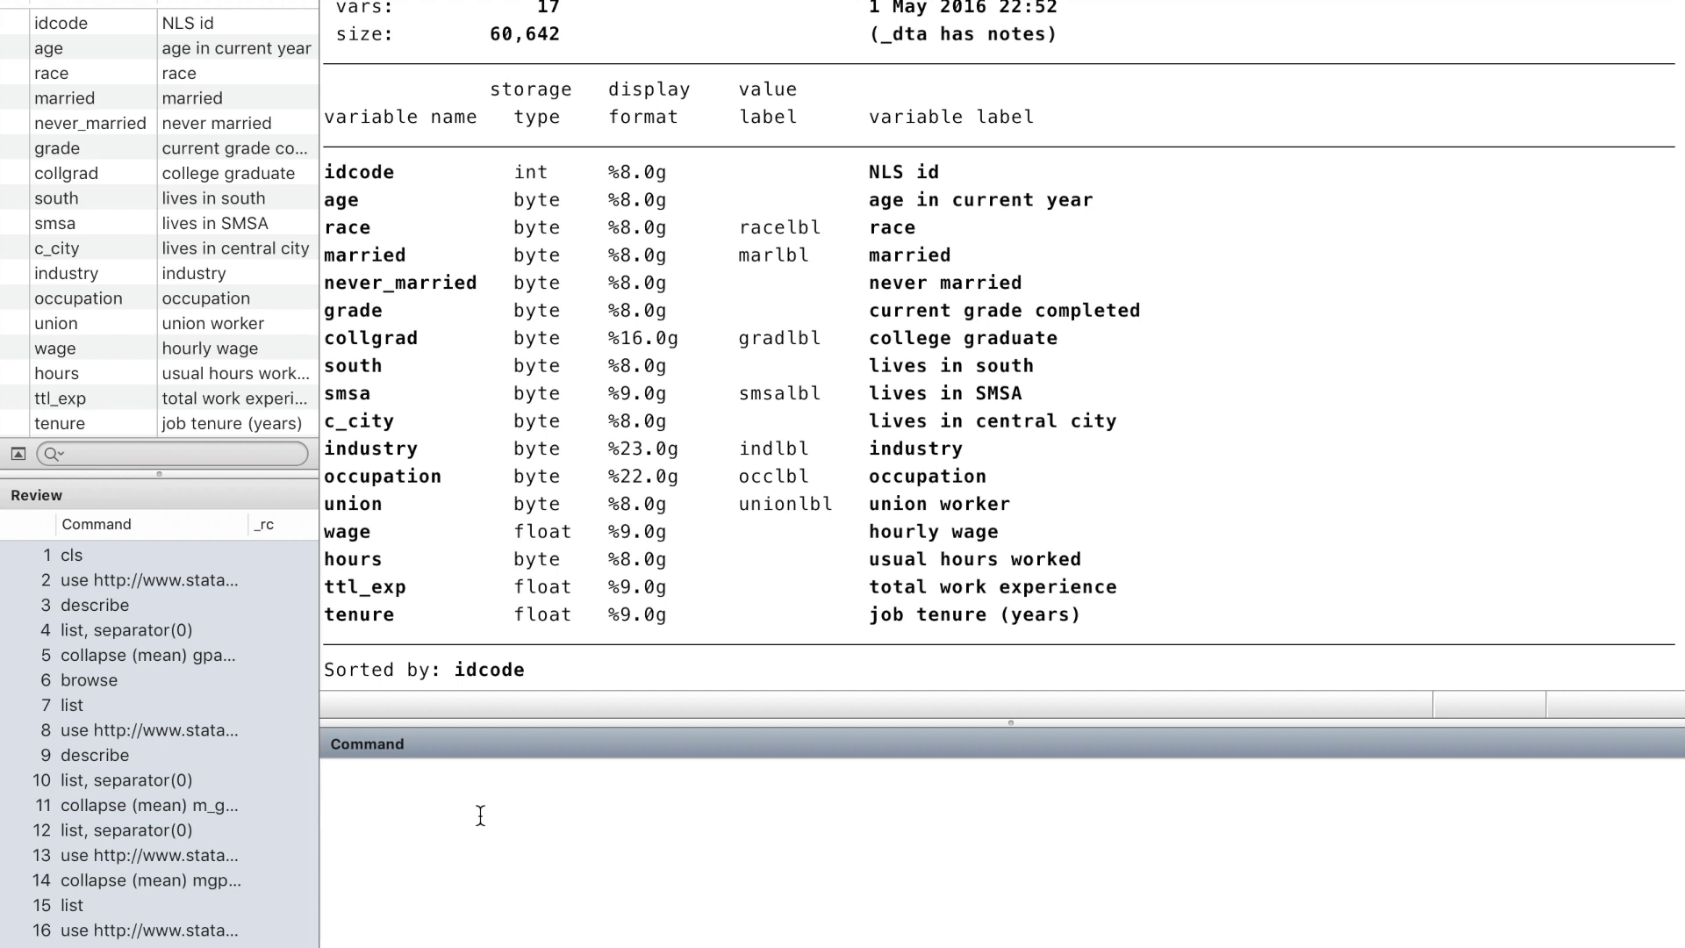
Collapse wage and hours into m_wage, m_hours (mean), med_wage, med_hours (median), n_wage, n_hours (count)
text(cop)
key(BackSpace)
text(ll)
text(apse)
text( ())
text(mean)
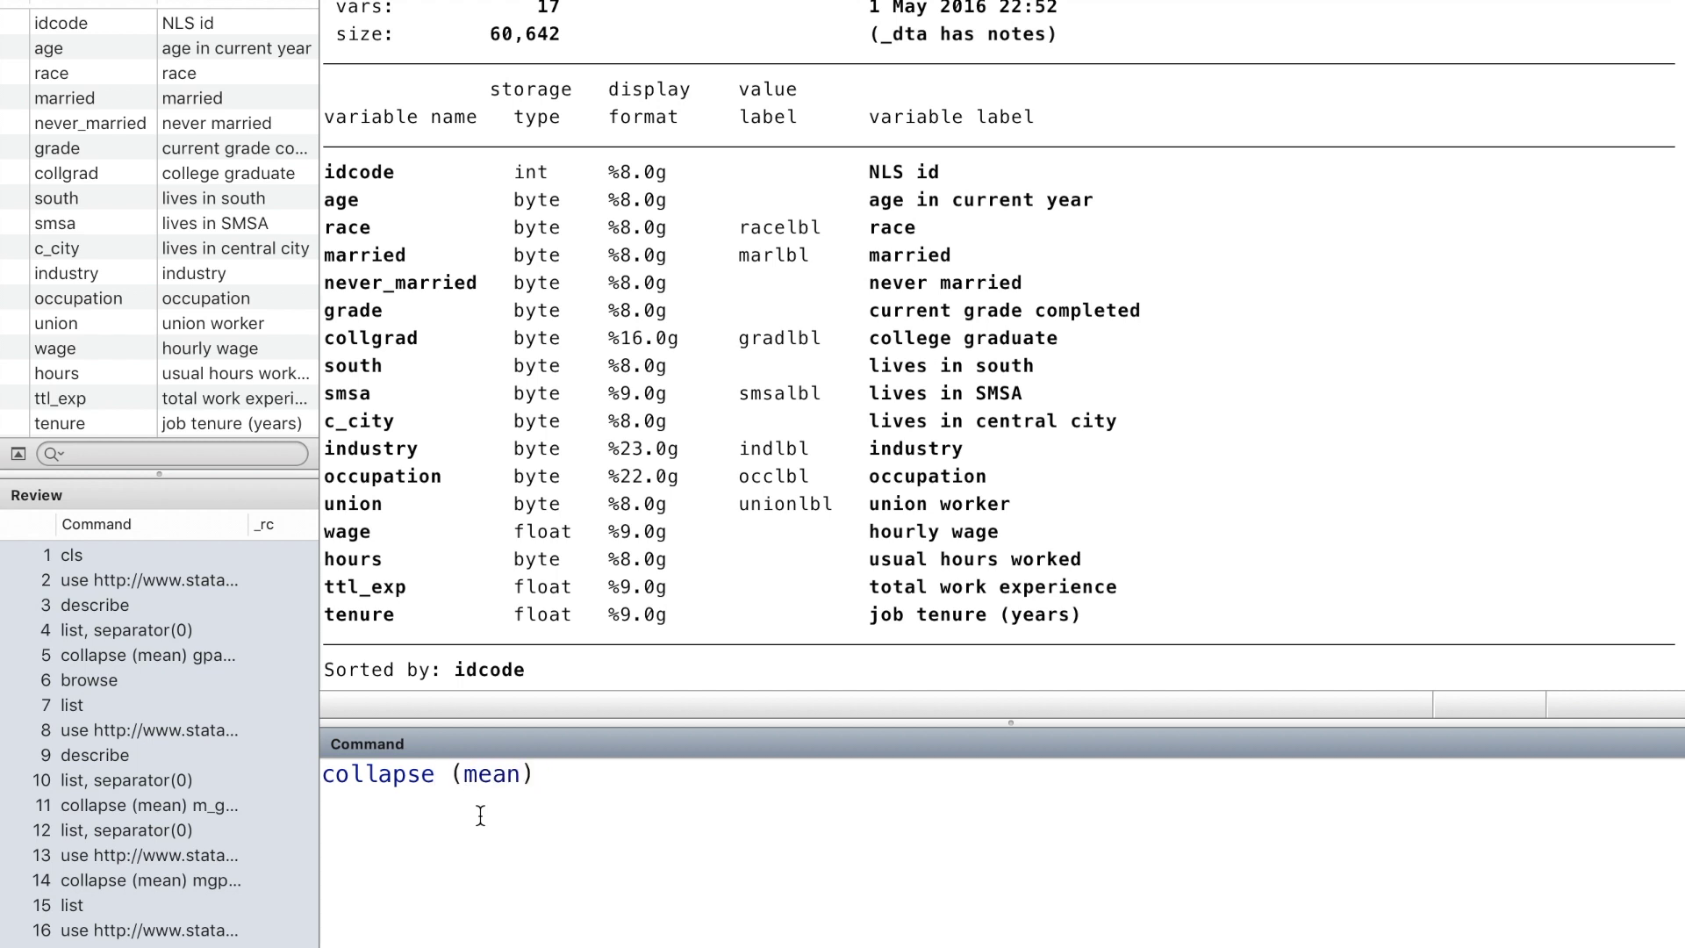
text( m_wage=wage)
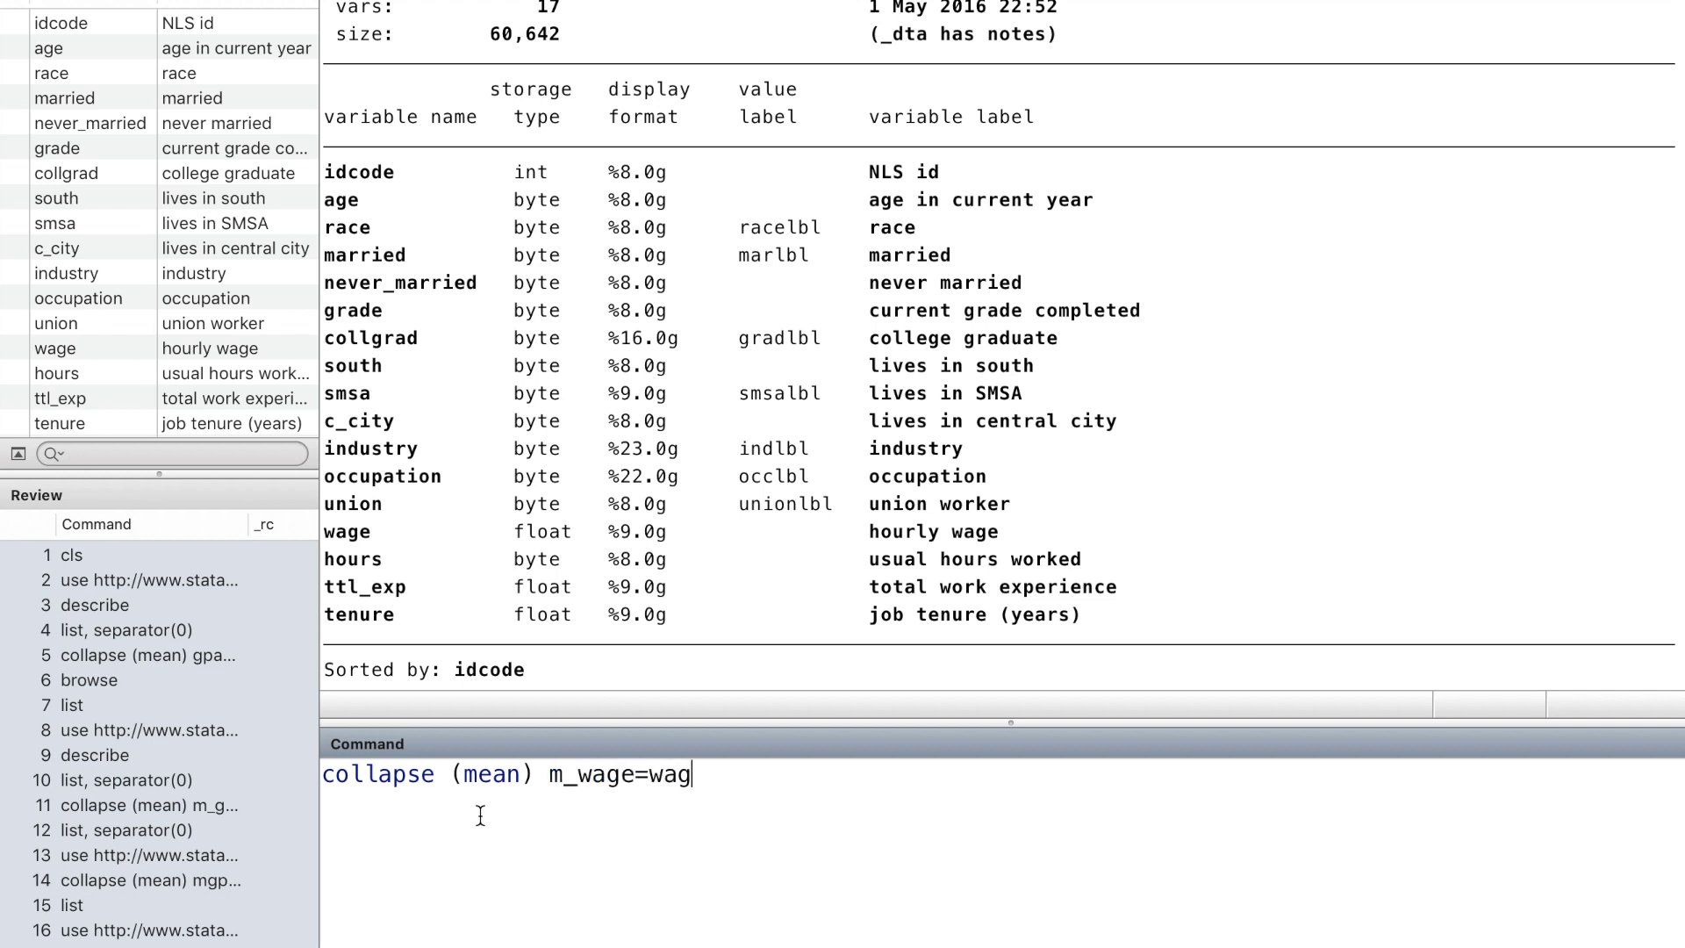
text( m_hours=hours)
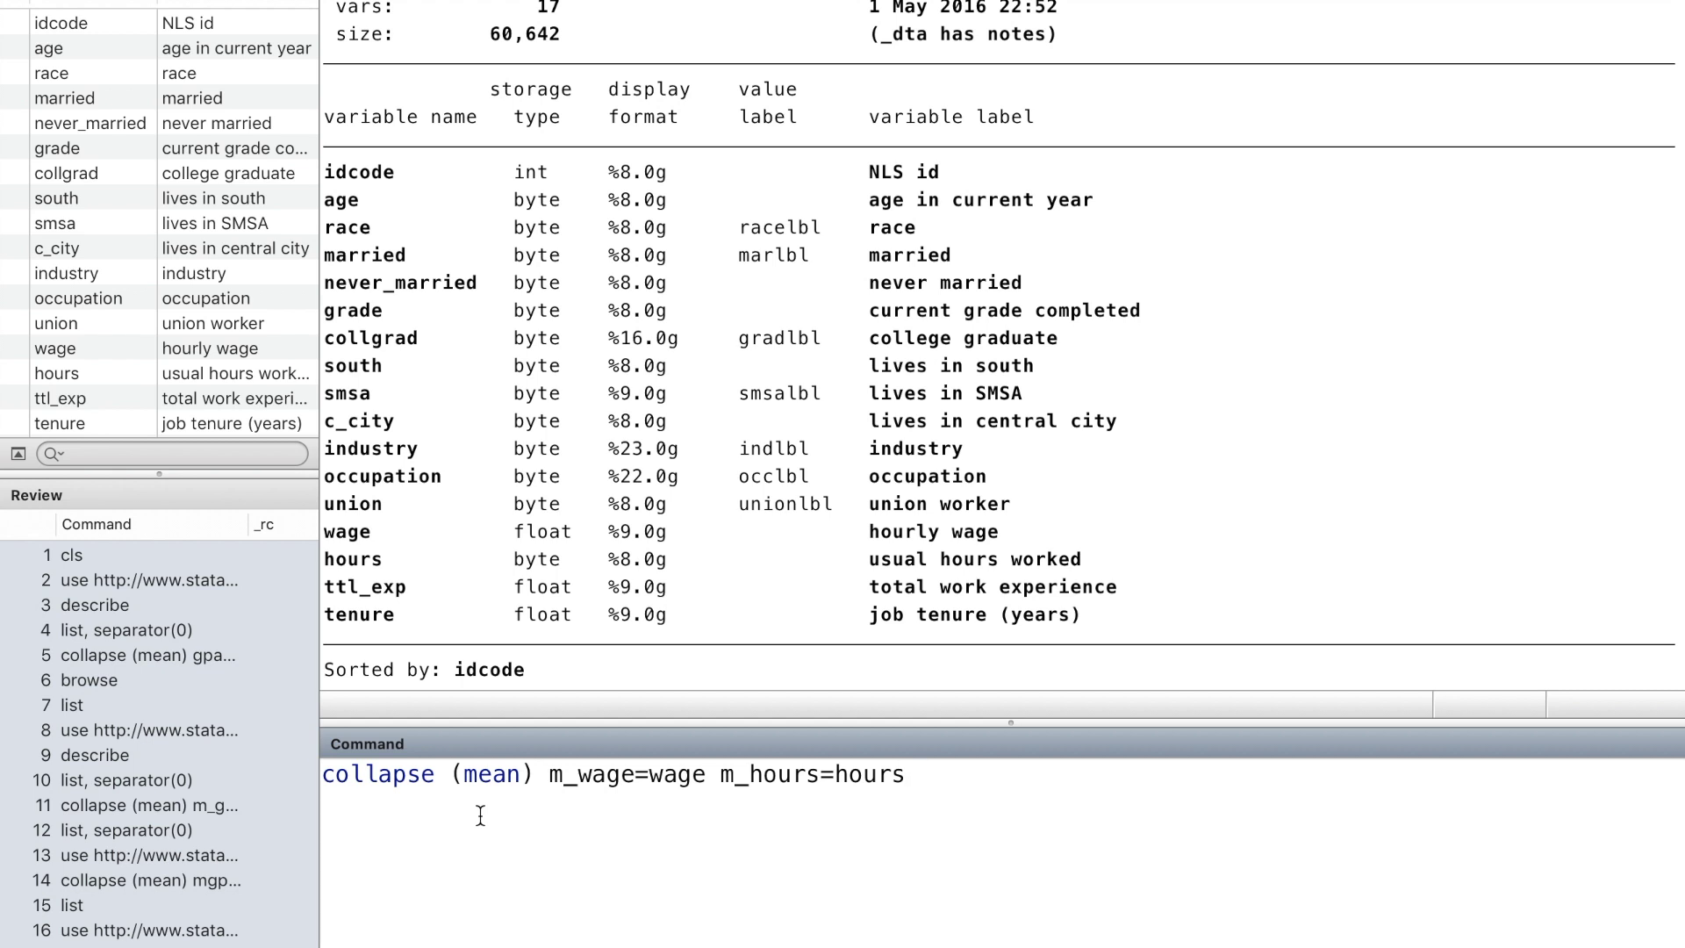
text( ()median)
key(Right)
text(med)
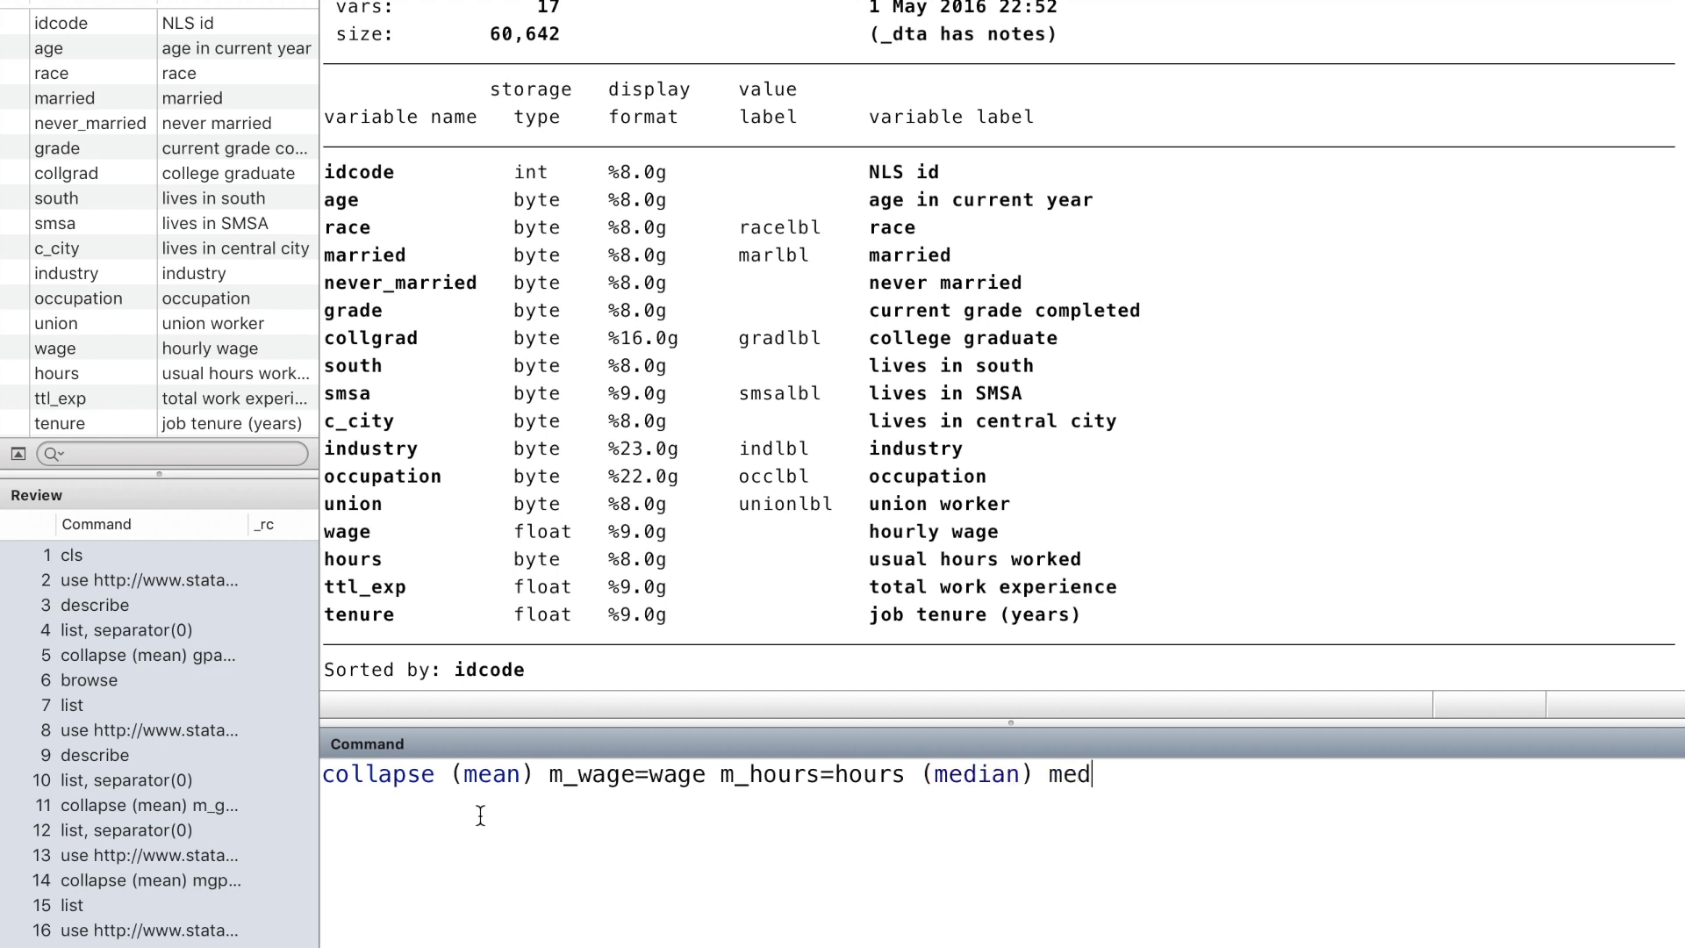
text(_wage=wage med_hours)
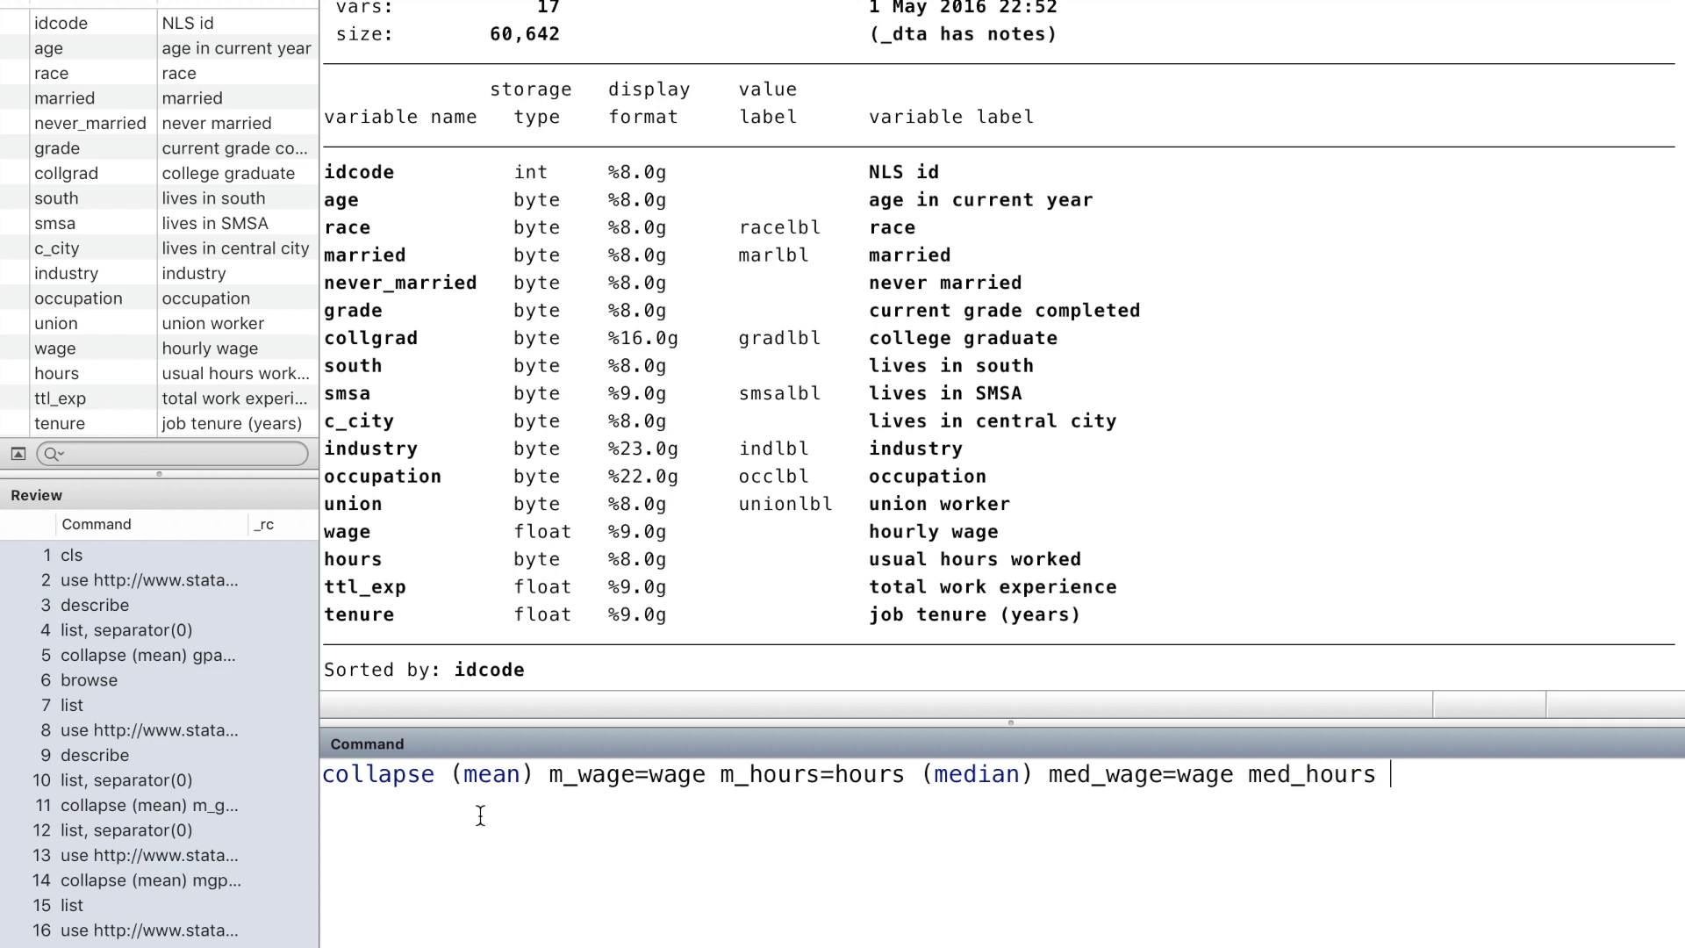
key(BackSpace)
text(=hours (median) med_wage=wage med_hours=hours (count))
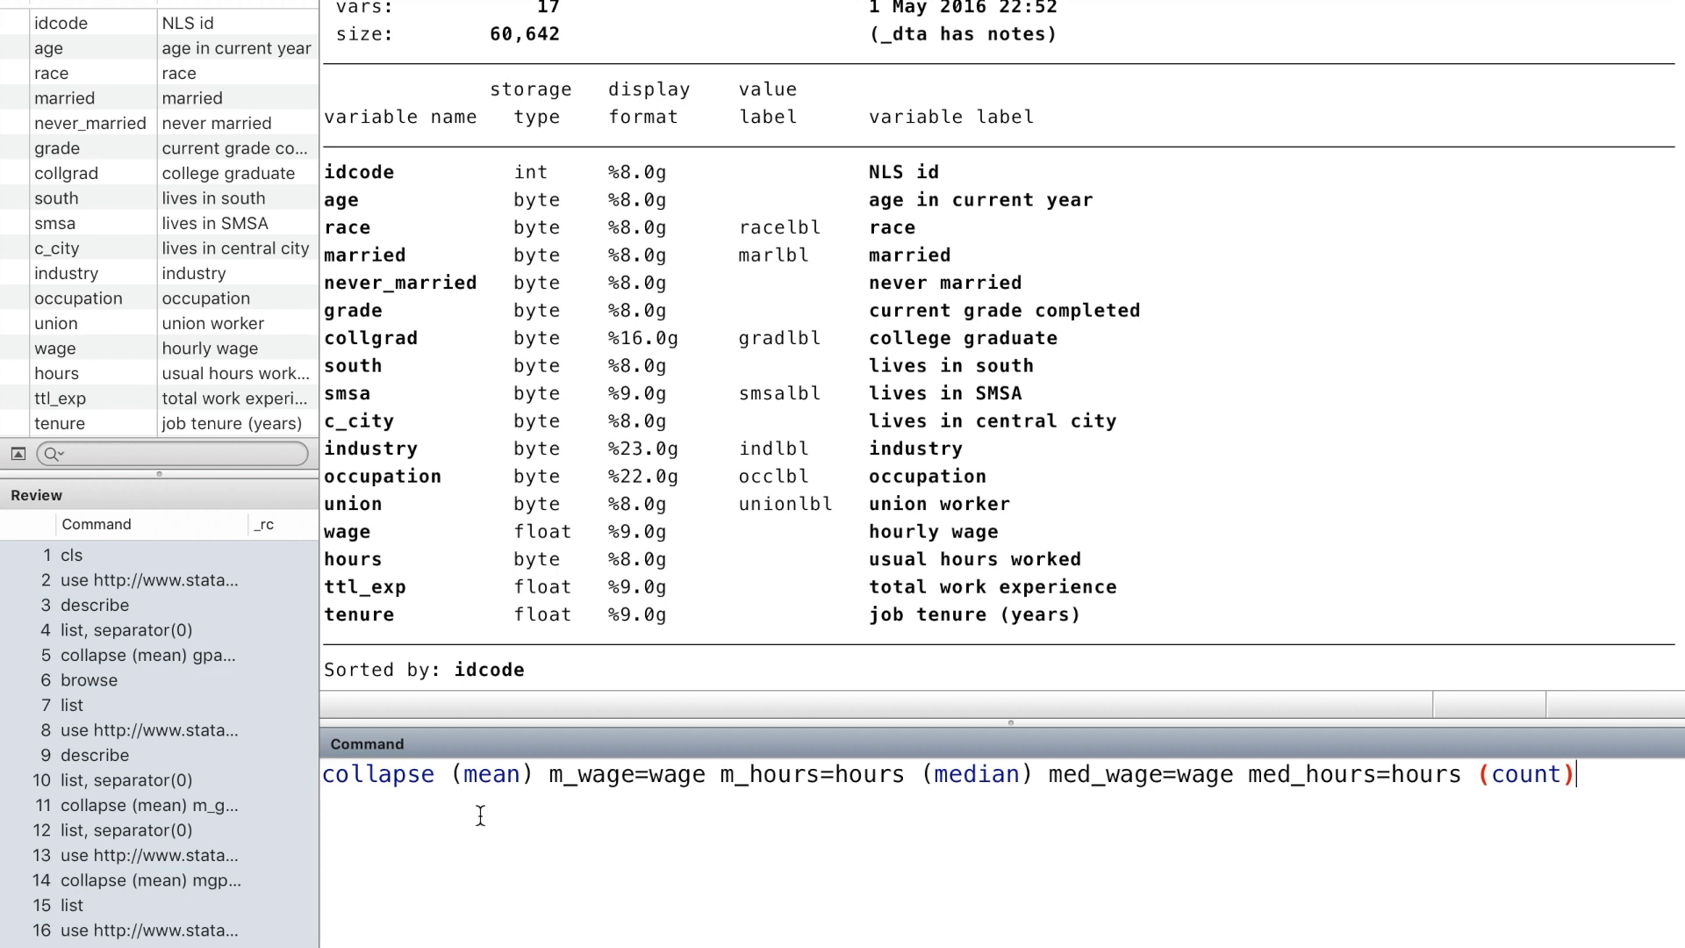
text( n_wage=wage)
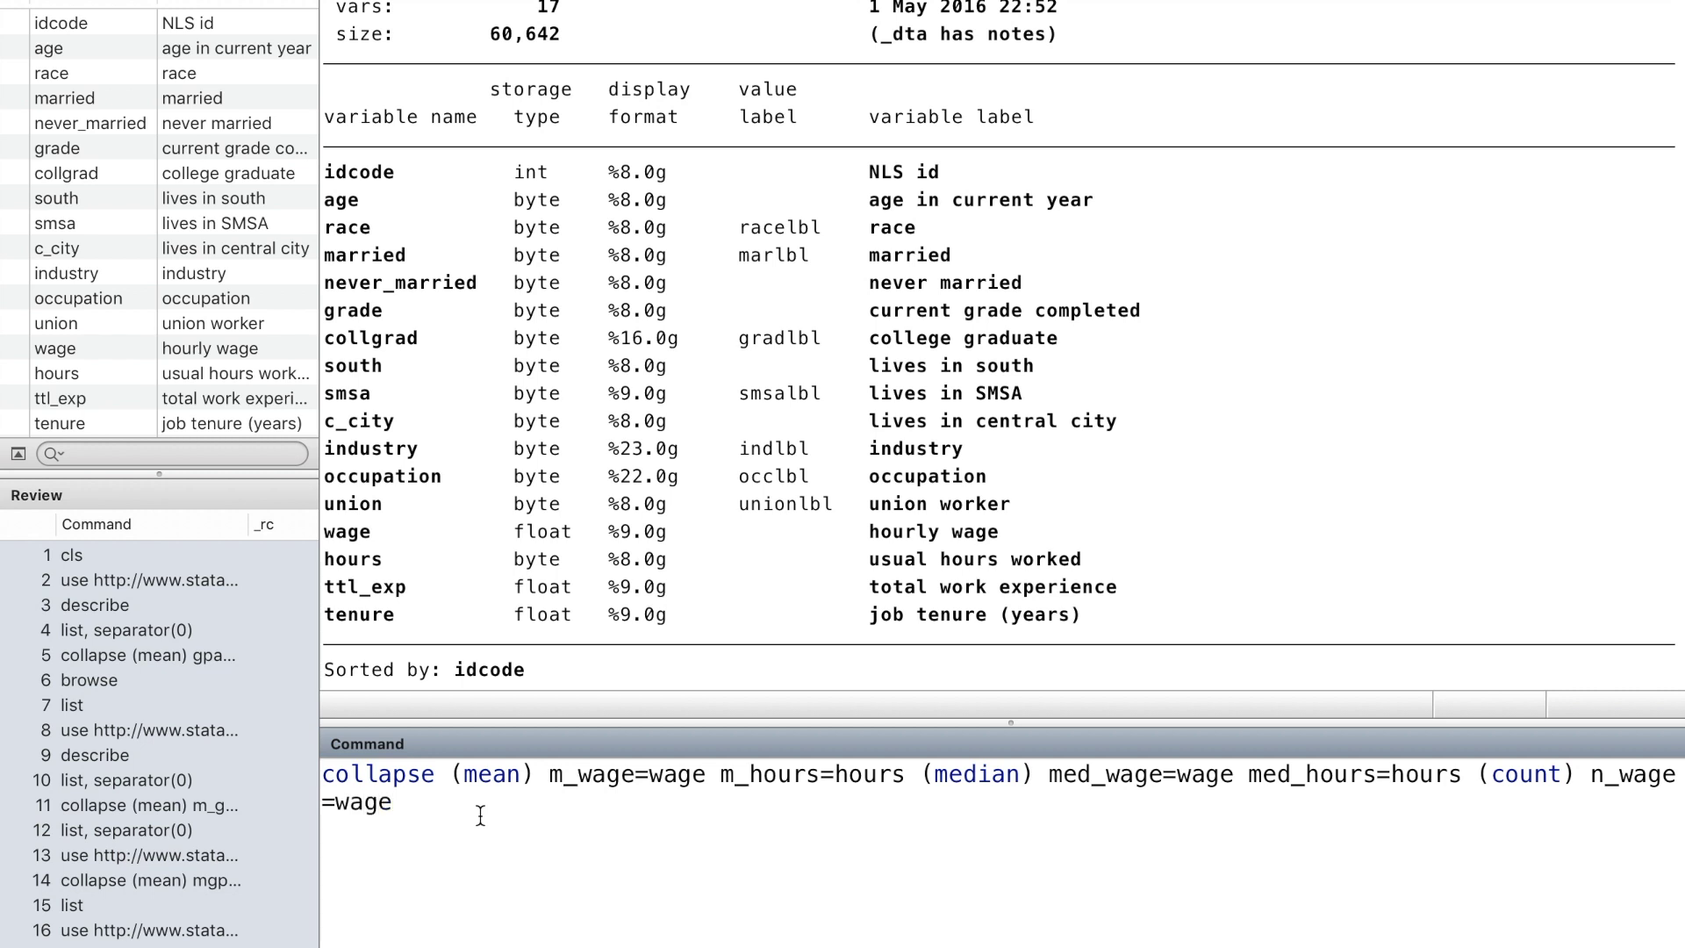
text( n_hours=hours)
key(Return)
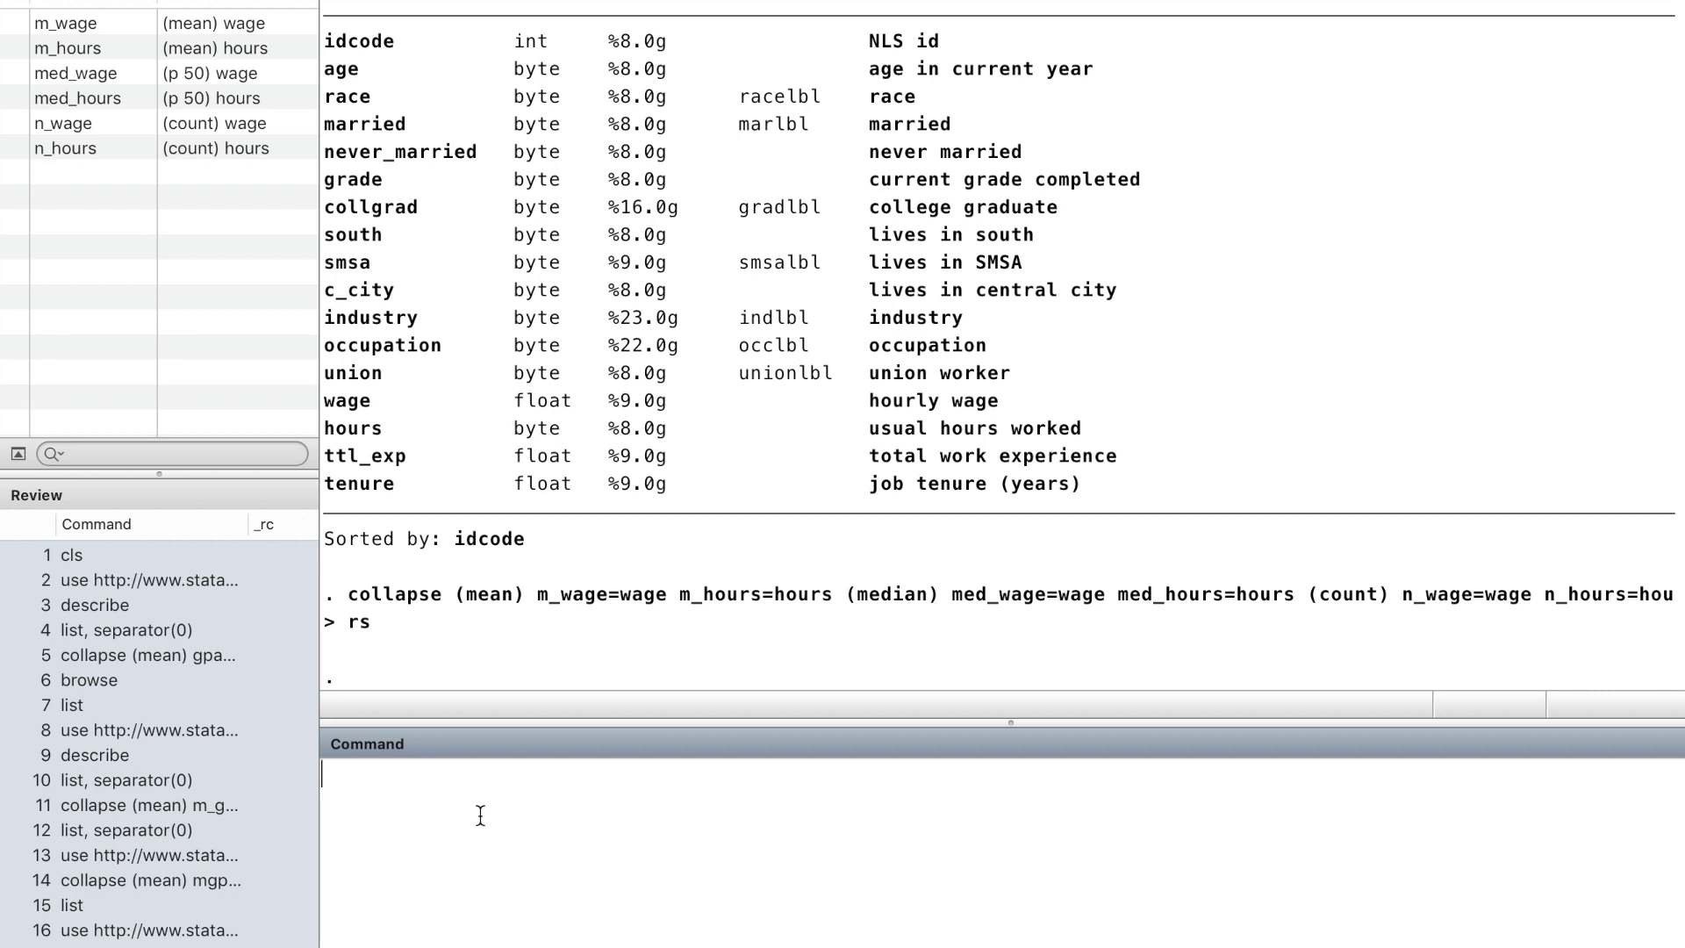
List the collapsed row, then relist it with 'abbreviate(9)' to show full column names
text(list)
key(Return)
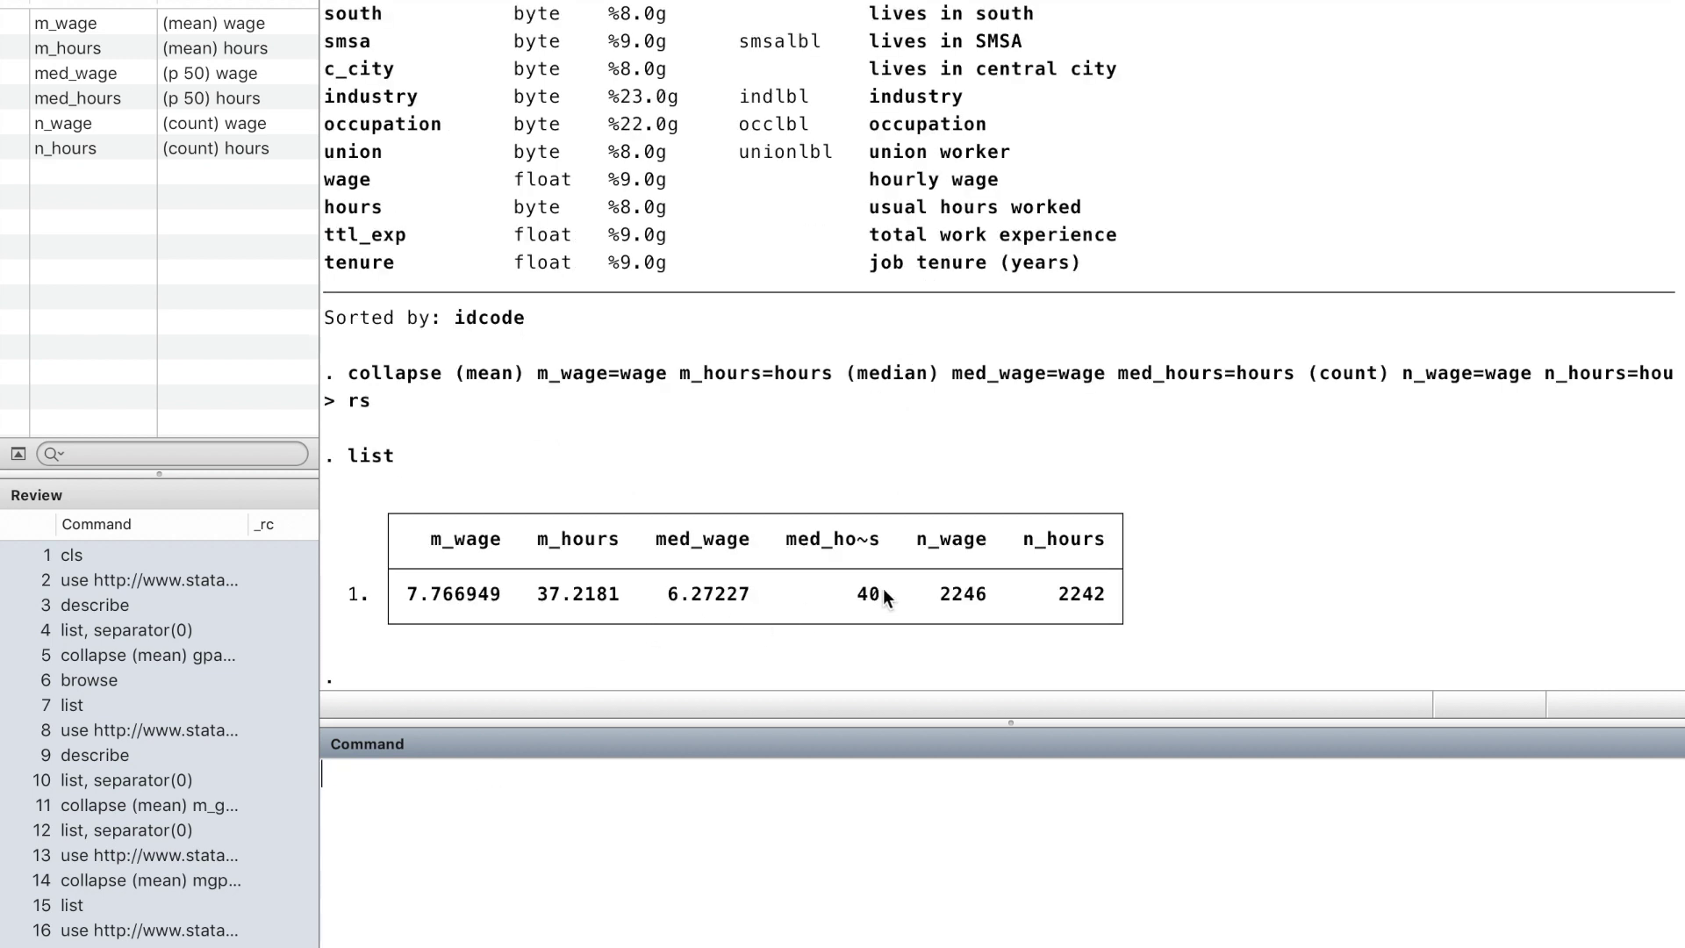
text(list, abbrev)
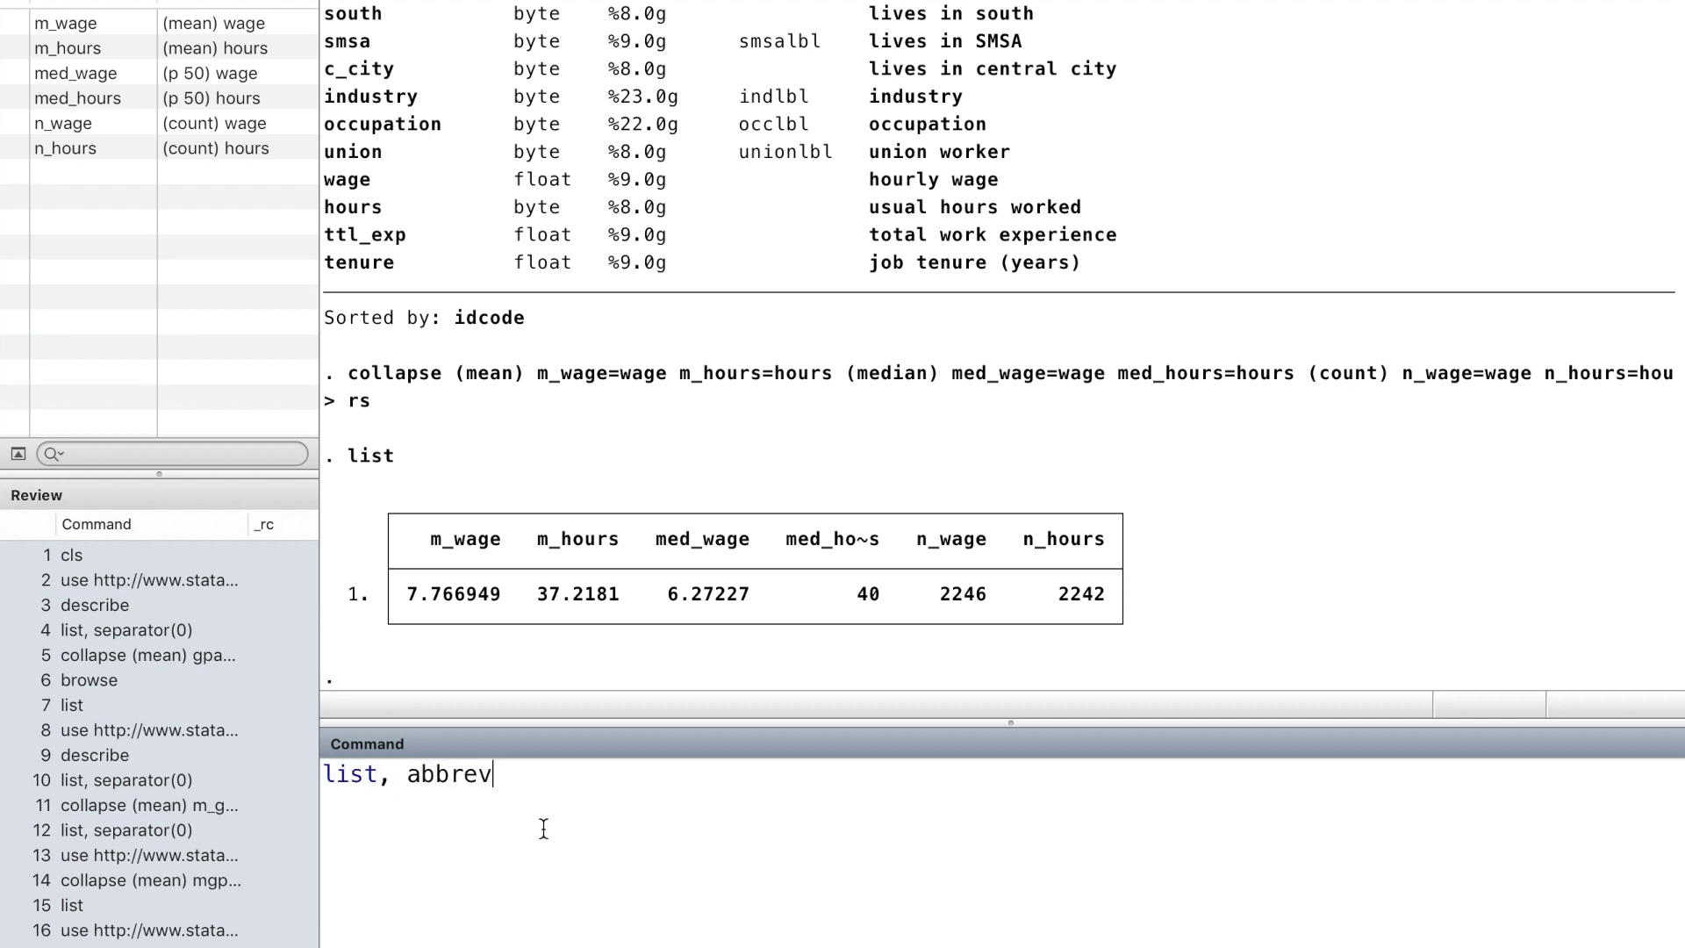
text(iate)
text(())
text(9)
key(Return)
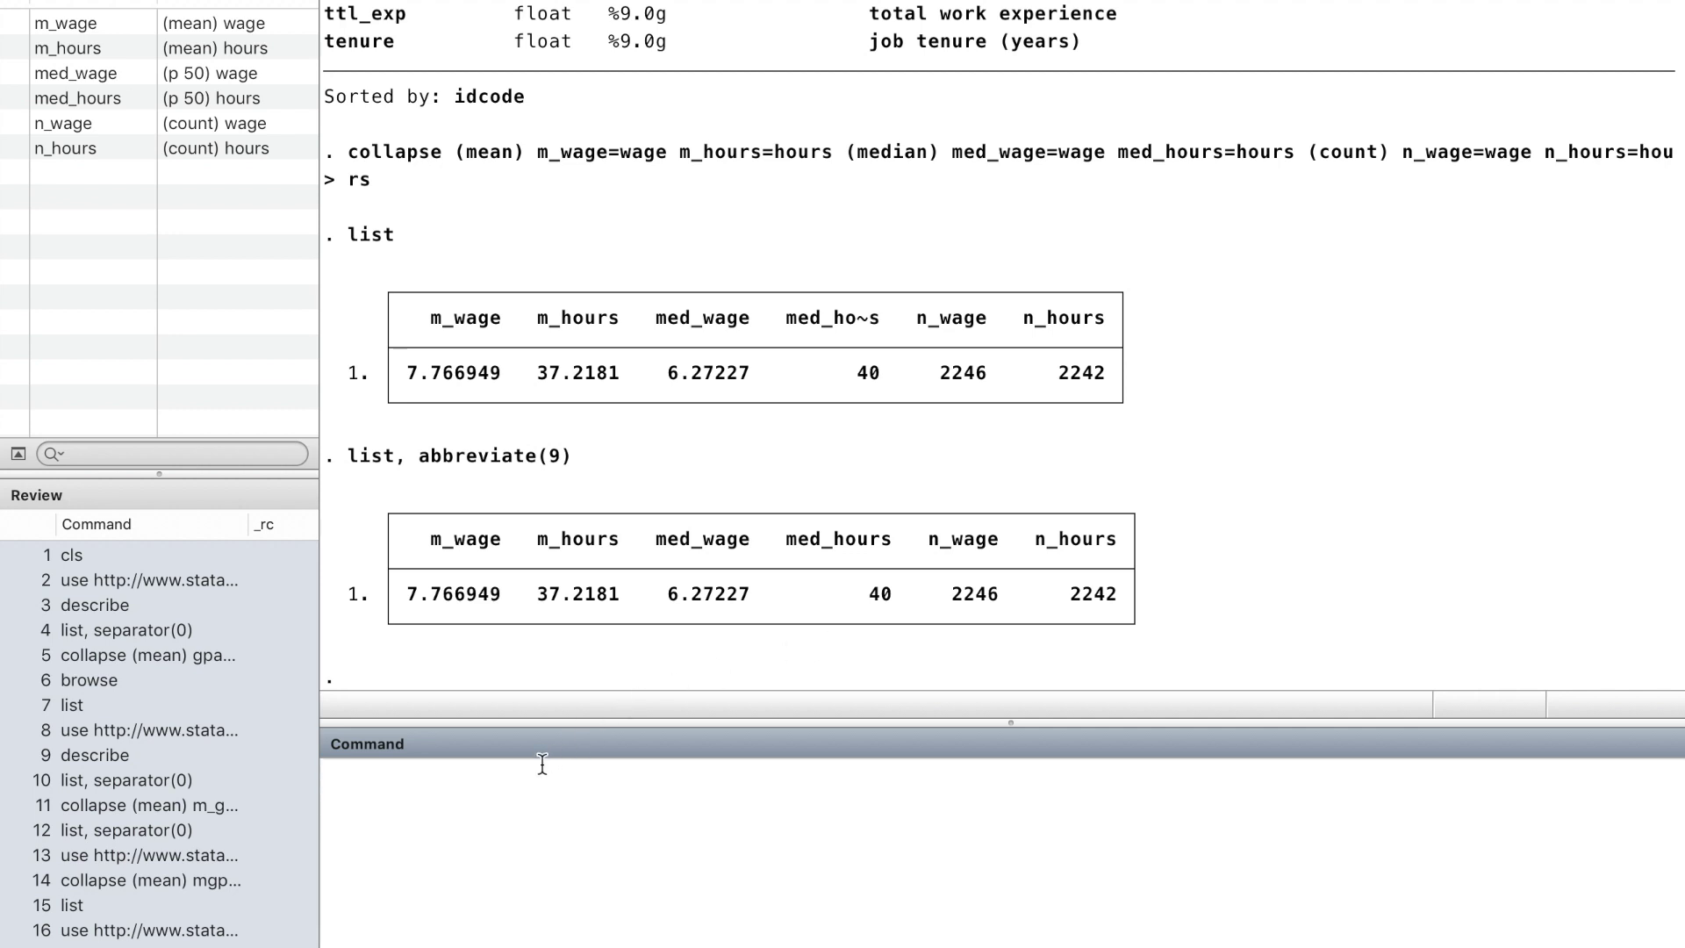
Recall the 'sysuse nlsw88.dta, clear' command from the command history
key(Page_Up)
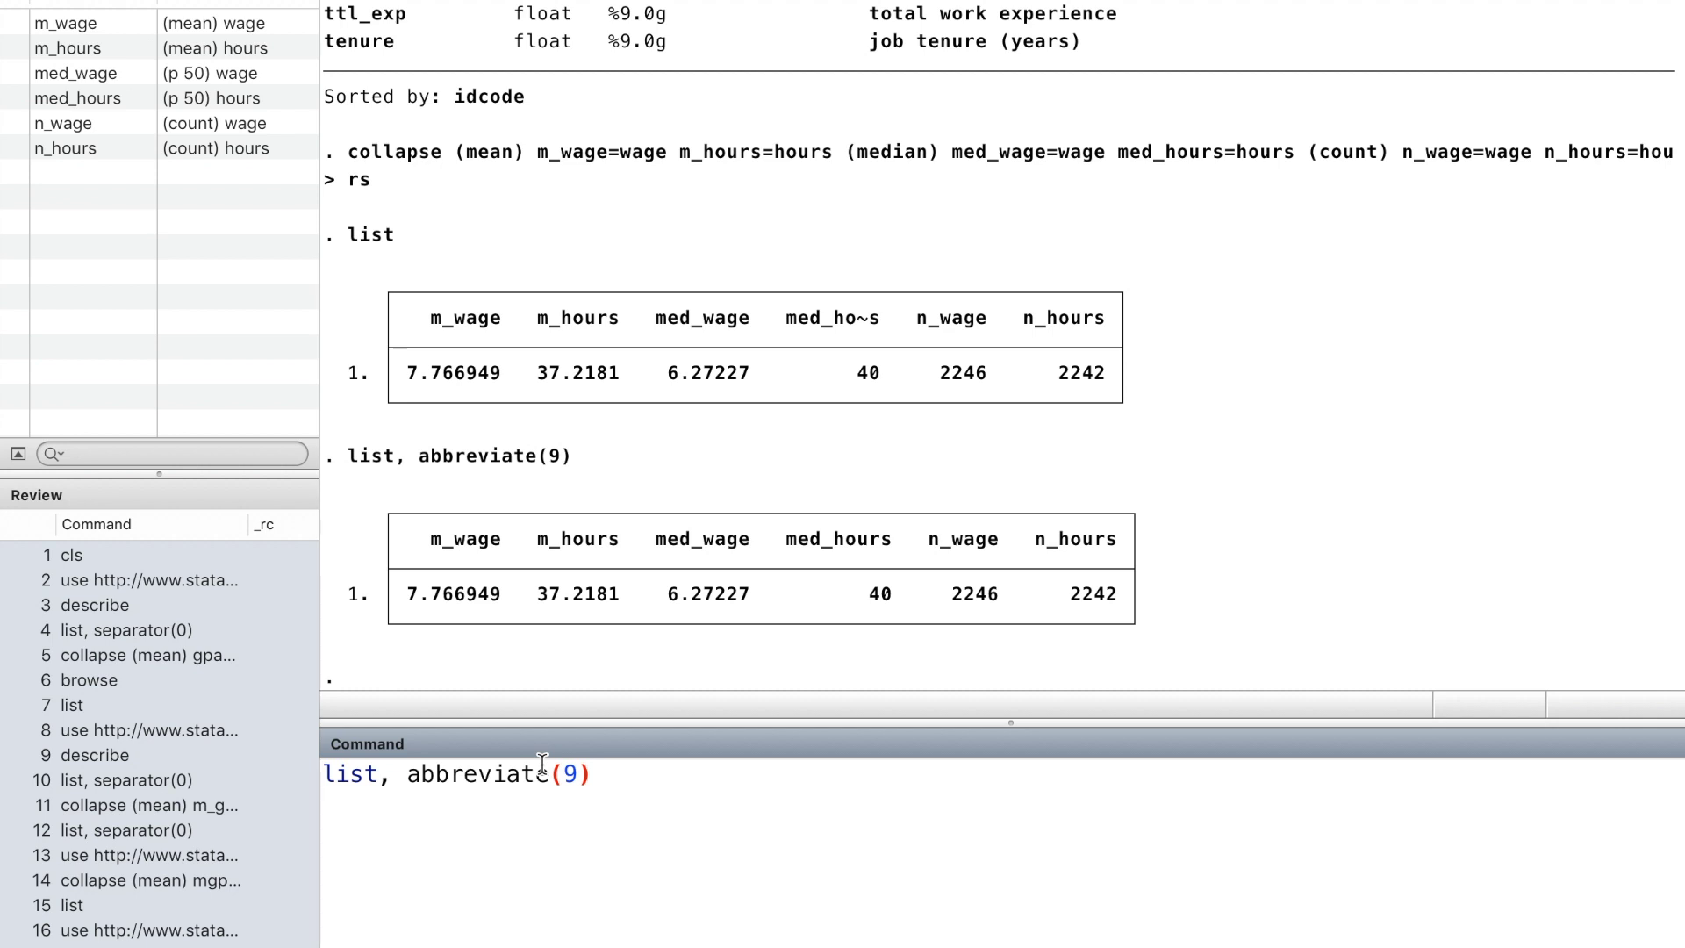
key(Page_Up)
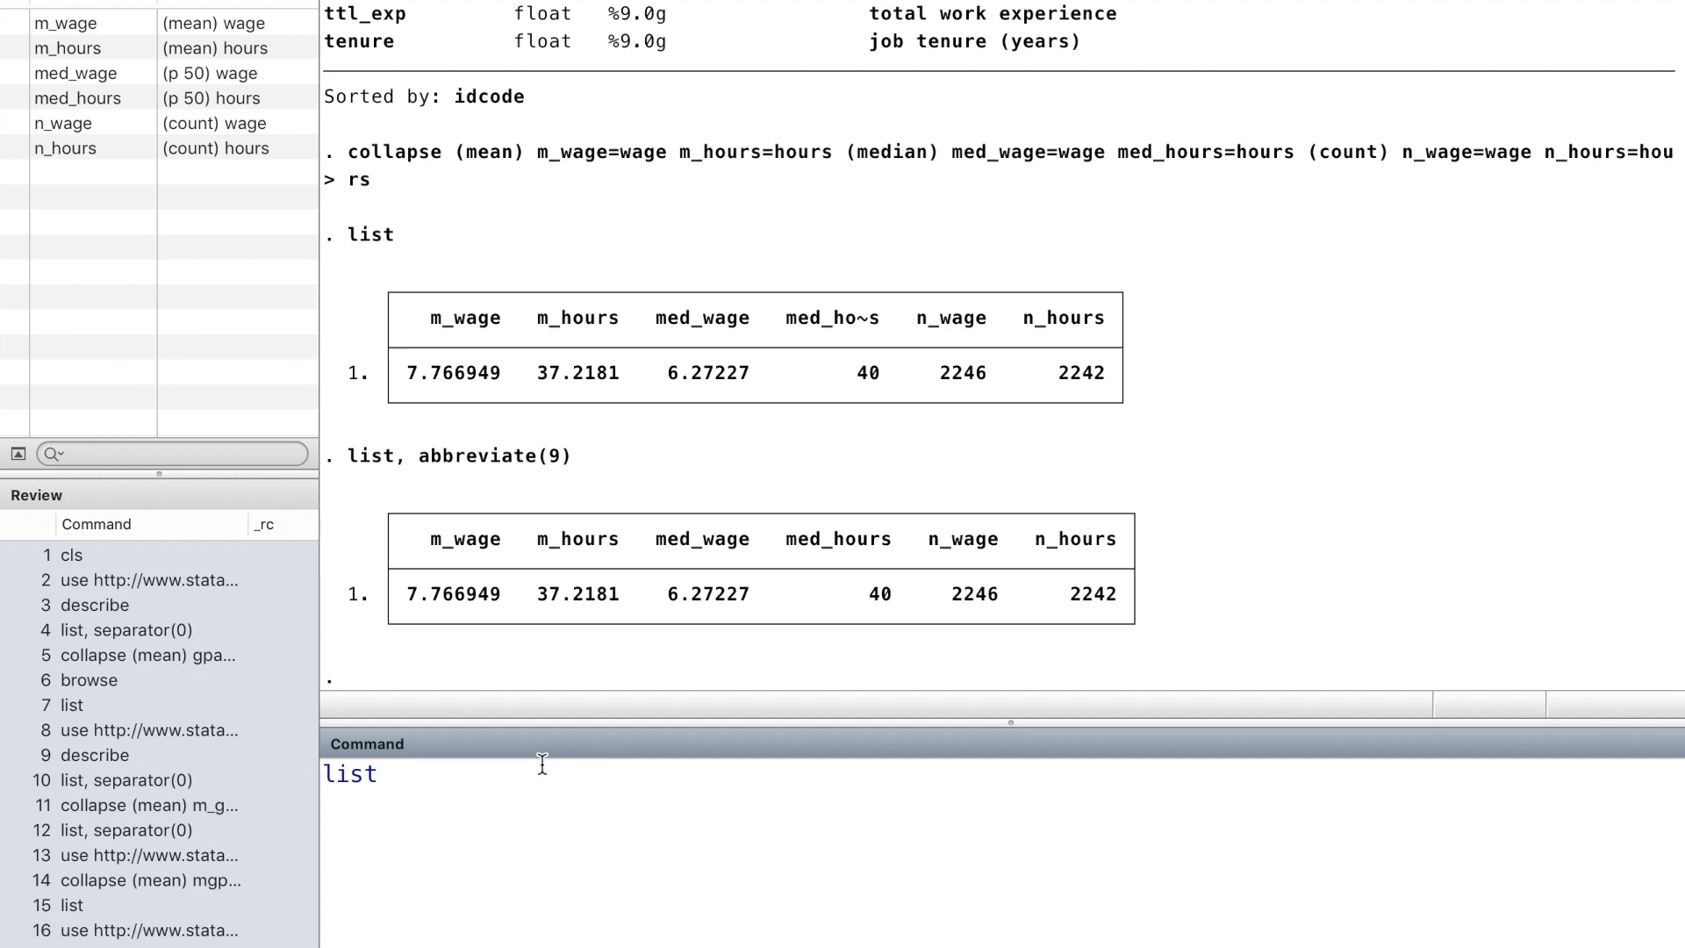
key(Page_Up)
key(Page_Up)
key(Page_Up)
key(Page_Up)
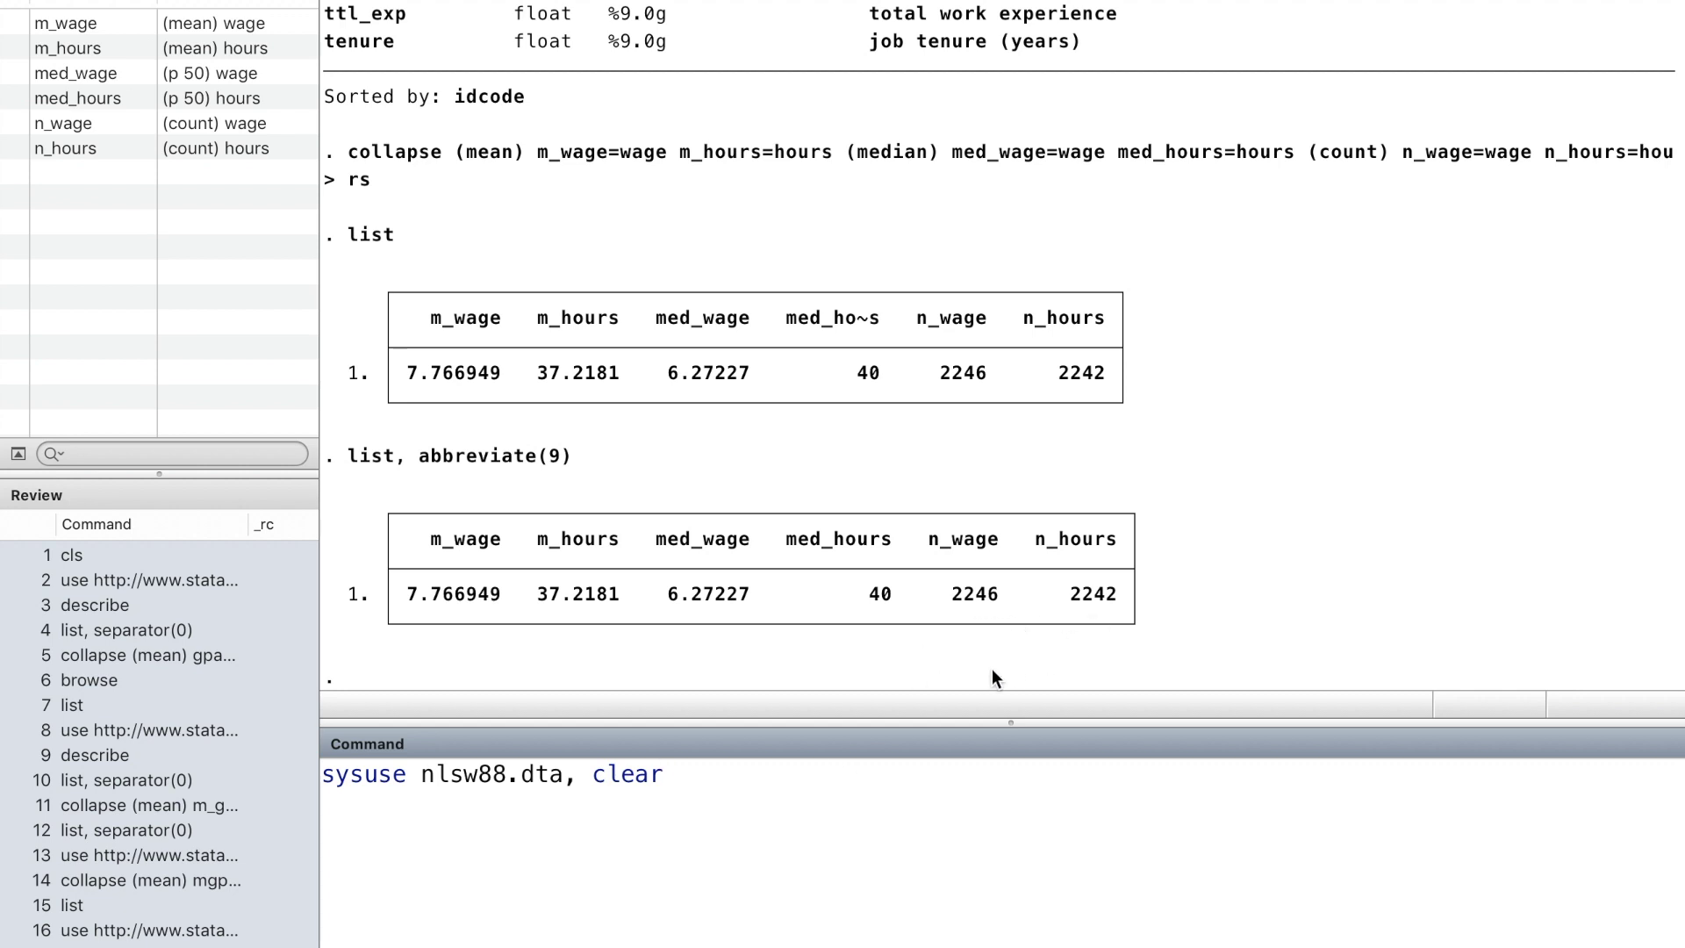
Reload nlsw88, rerun the collapse with ', cw', and list results showing 2242 complete cases
key(Return)
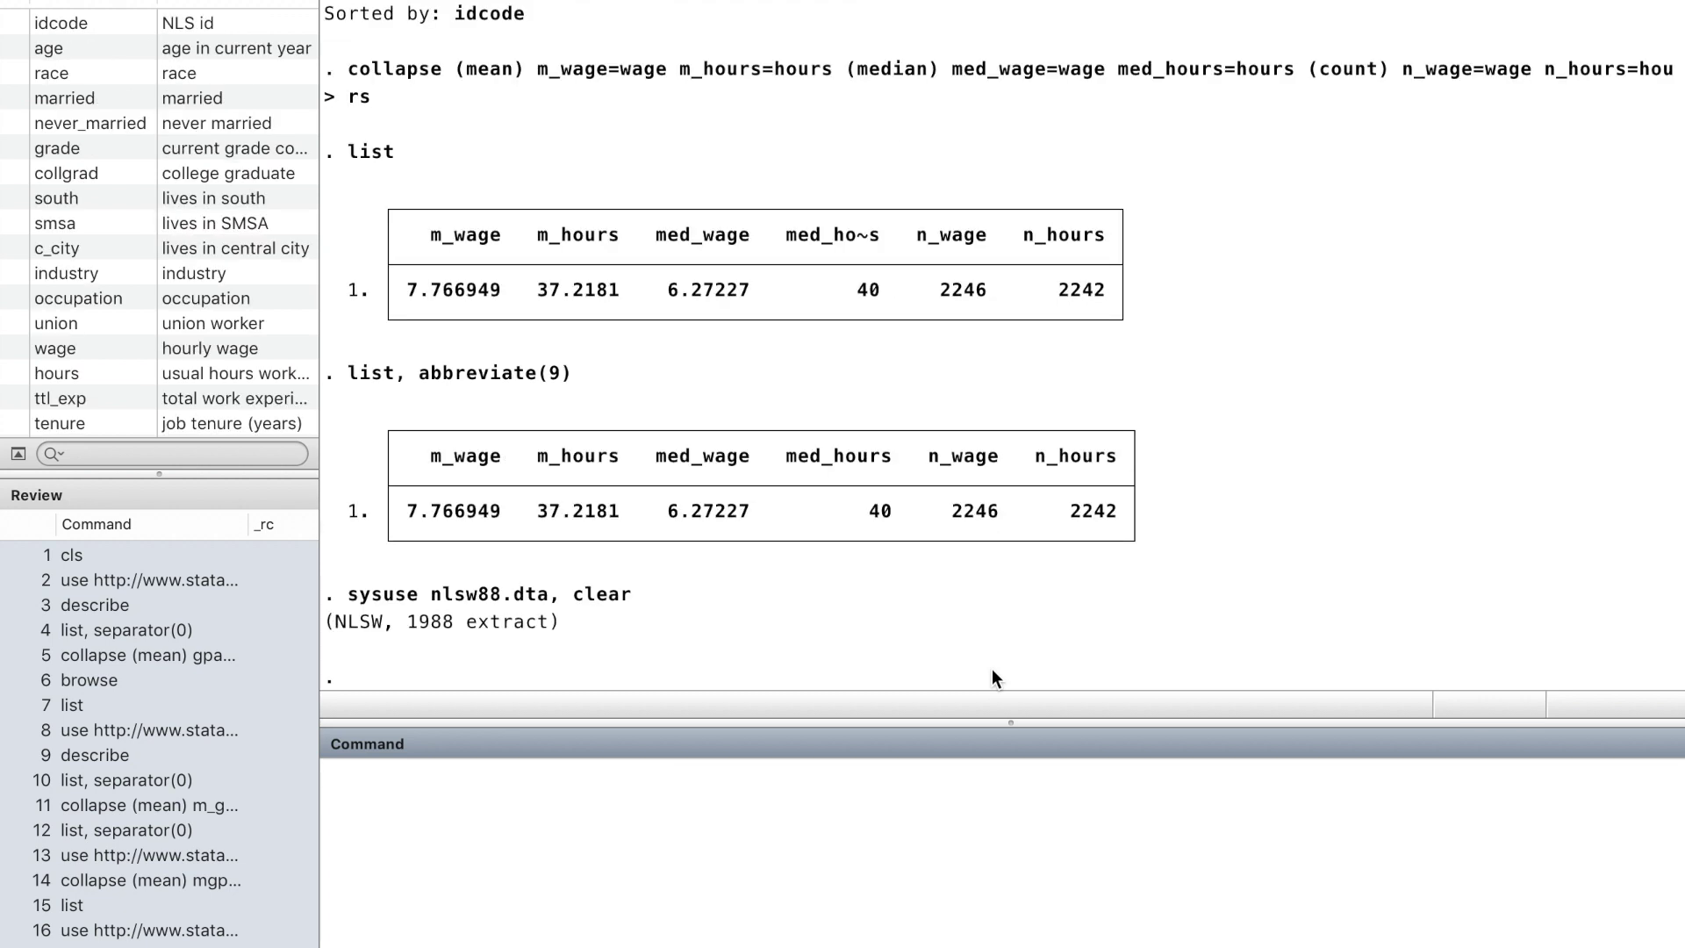
key(Up)
key(Up)
key(Up)
key(Up)
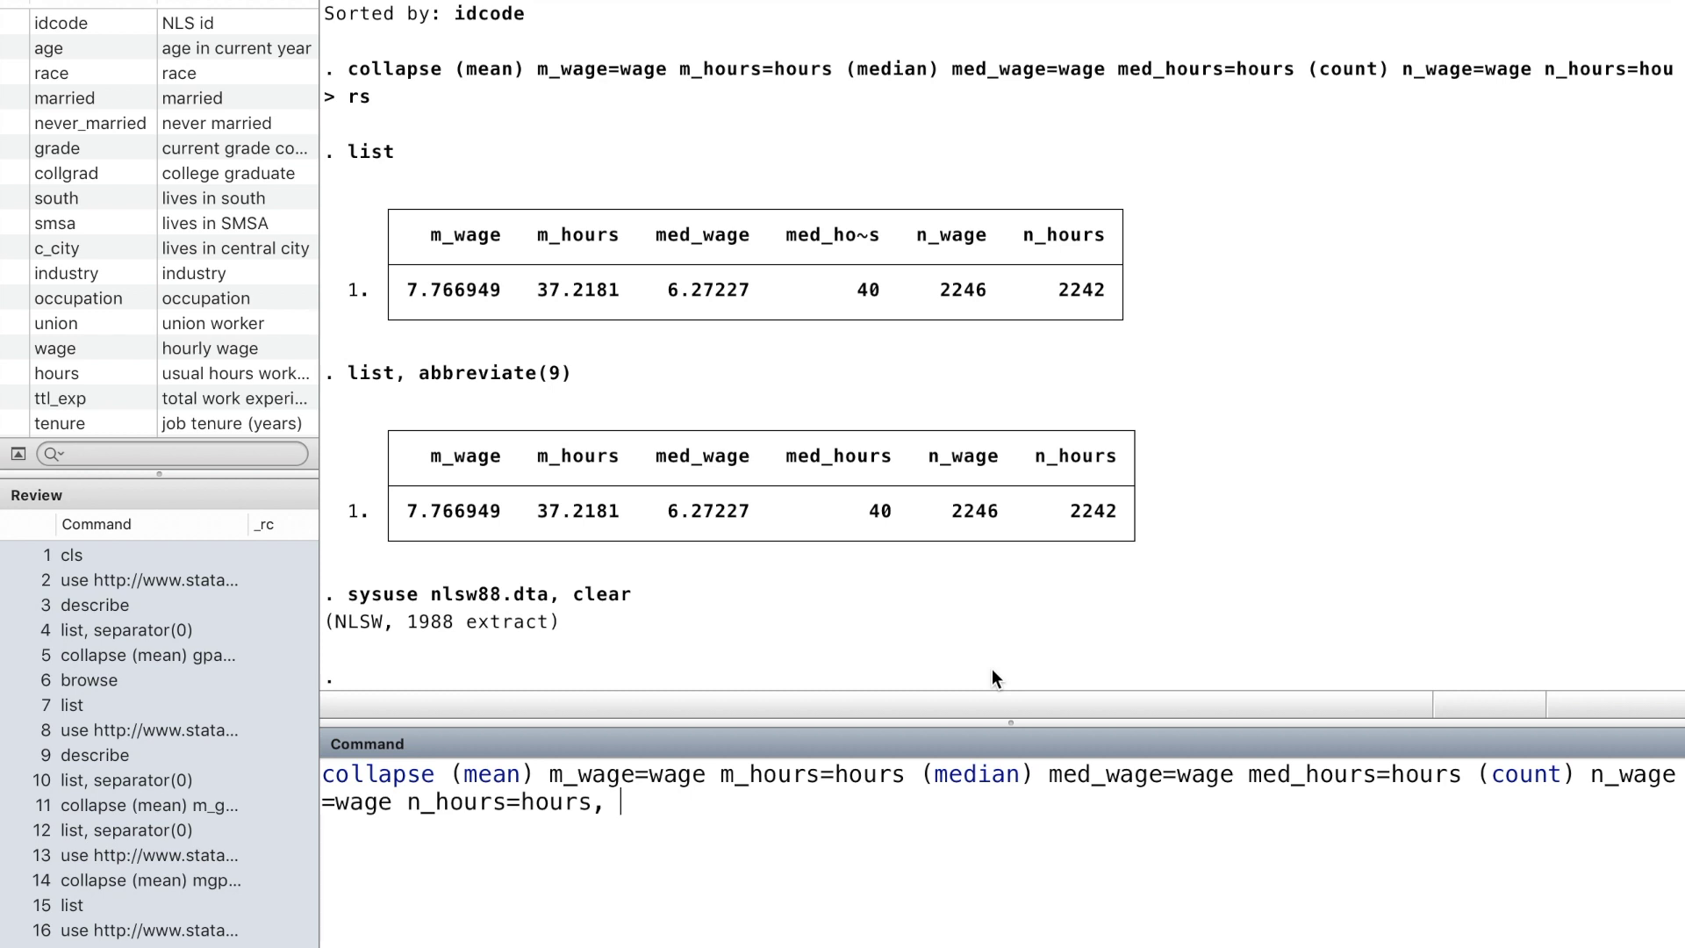
text(, cw)
key(Return)
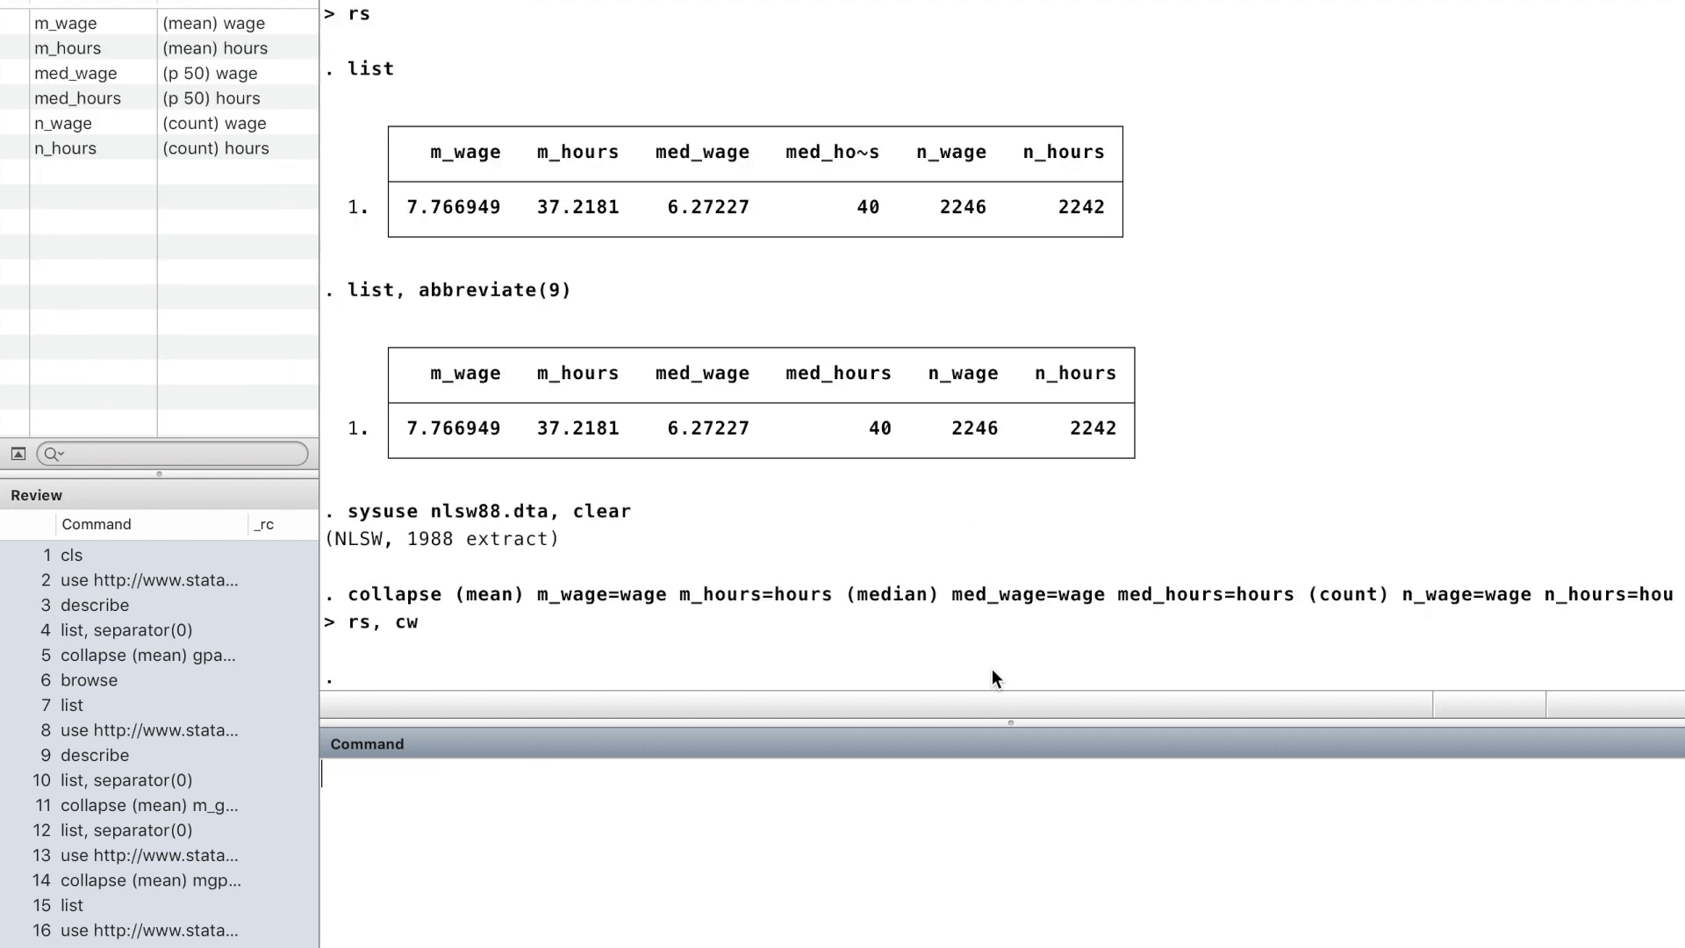
key(Up)
key(Up)
key(Up)
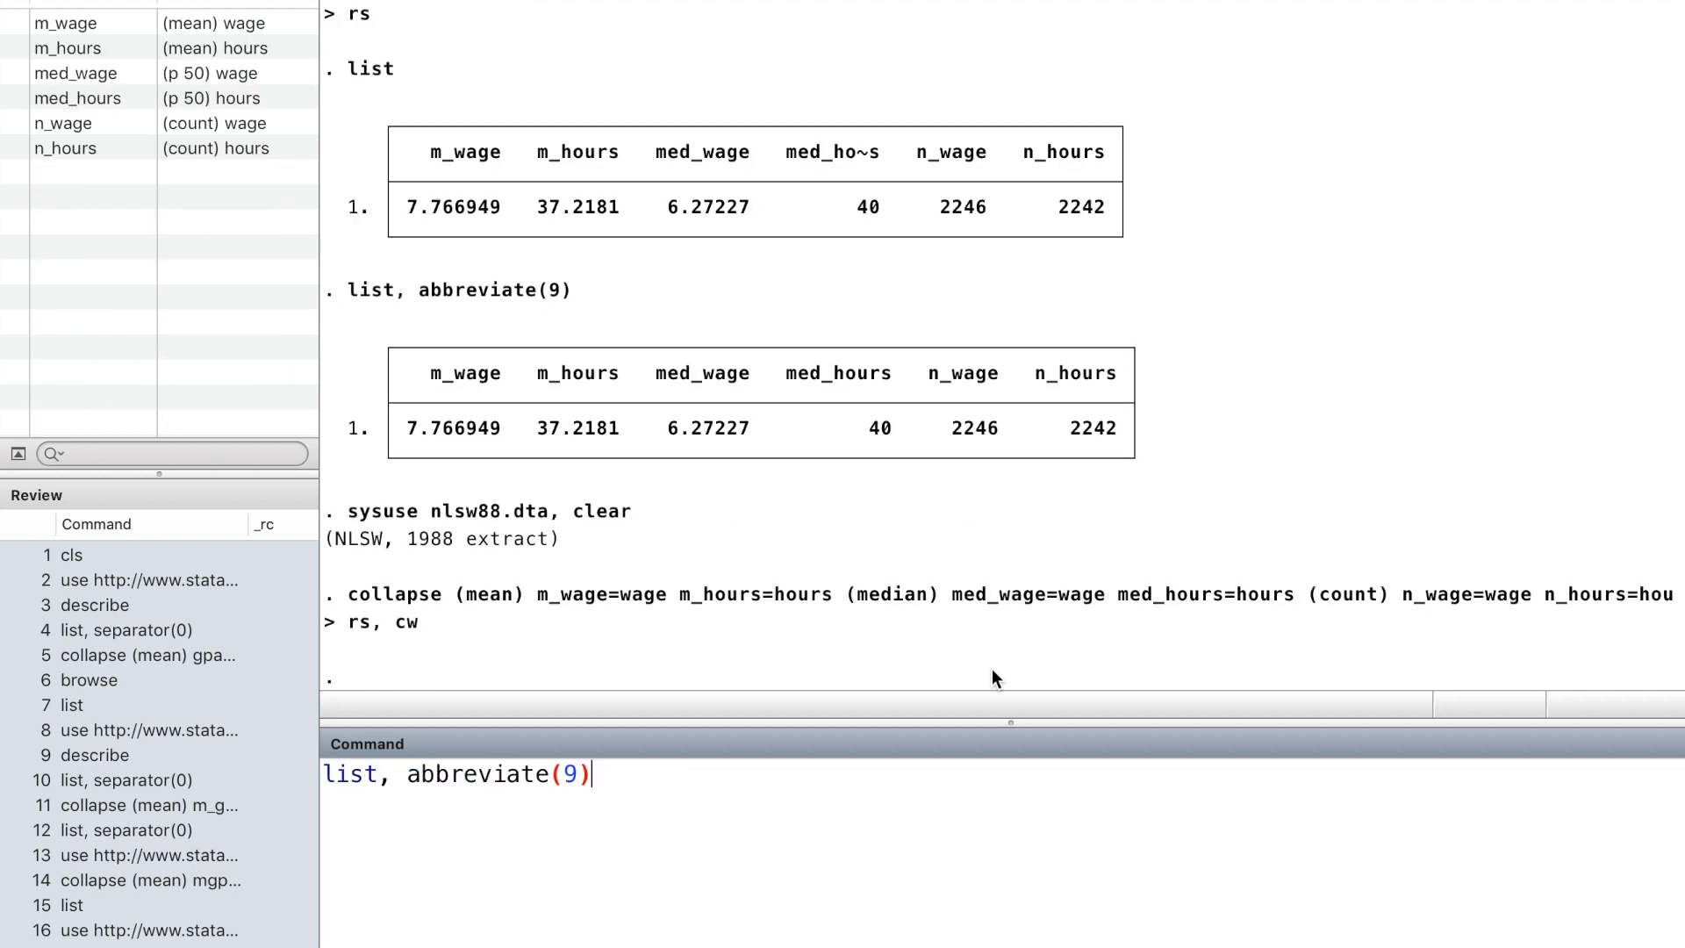
key(Return)
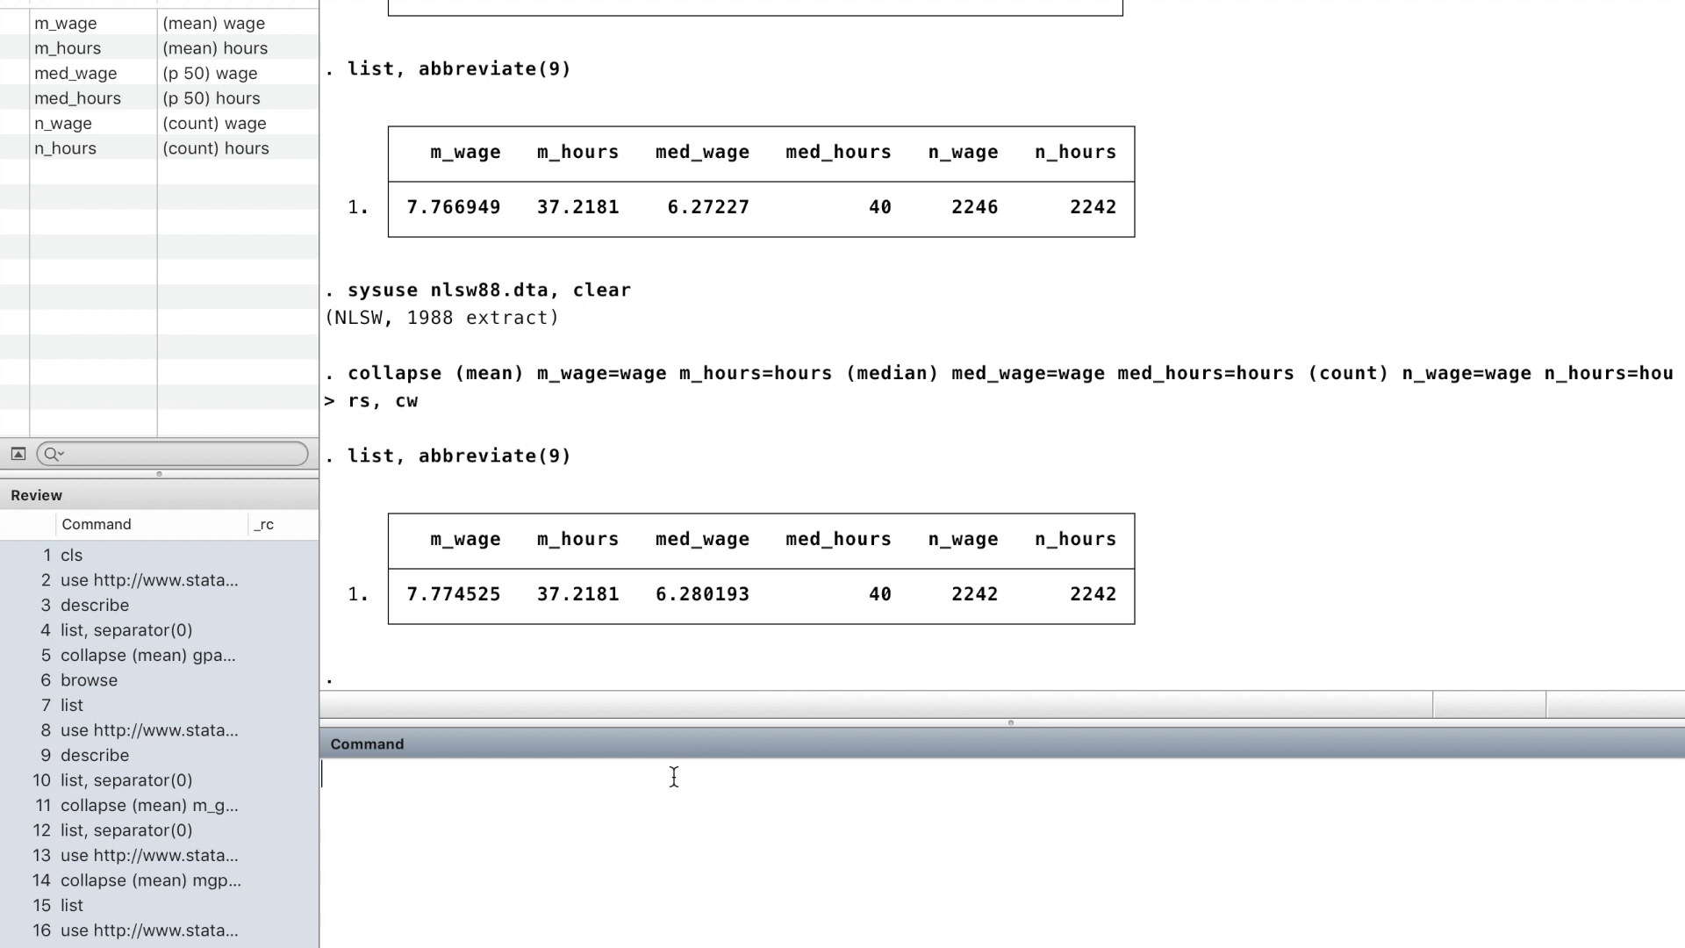
Reload nlsw88 and rerun the casewise collapse with by(union)
key(Page_Up)
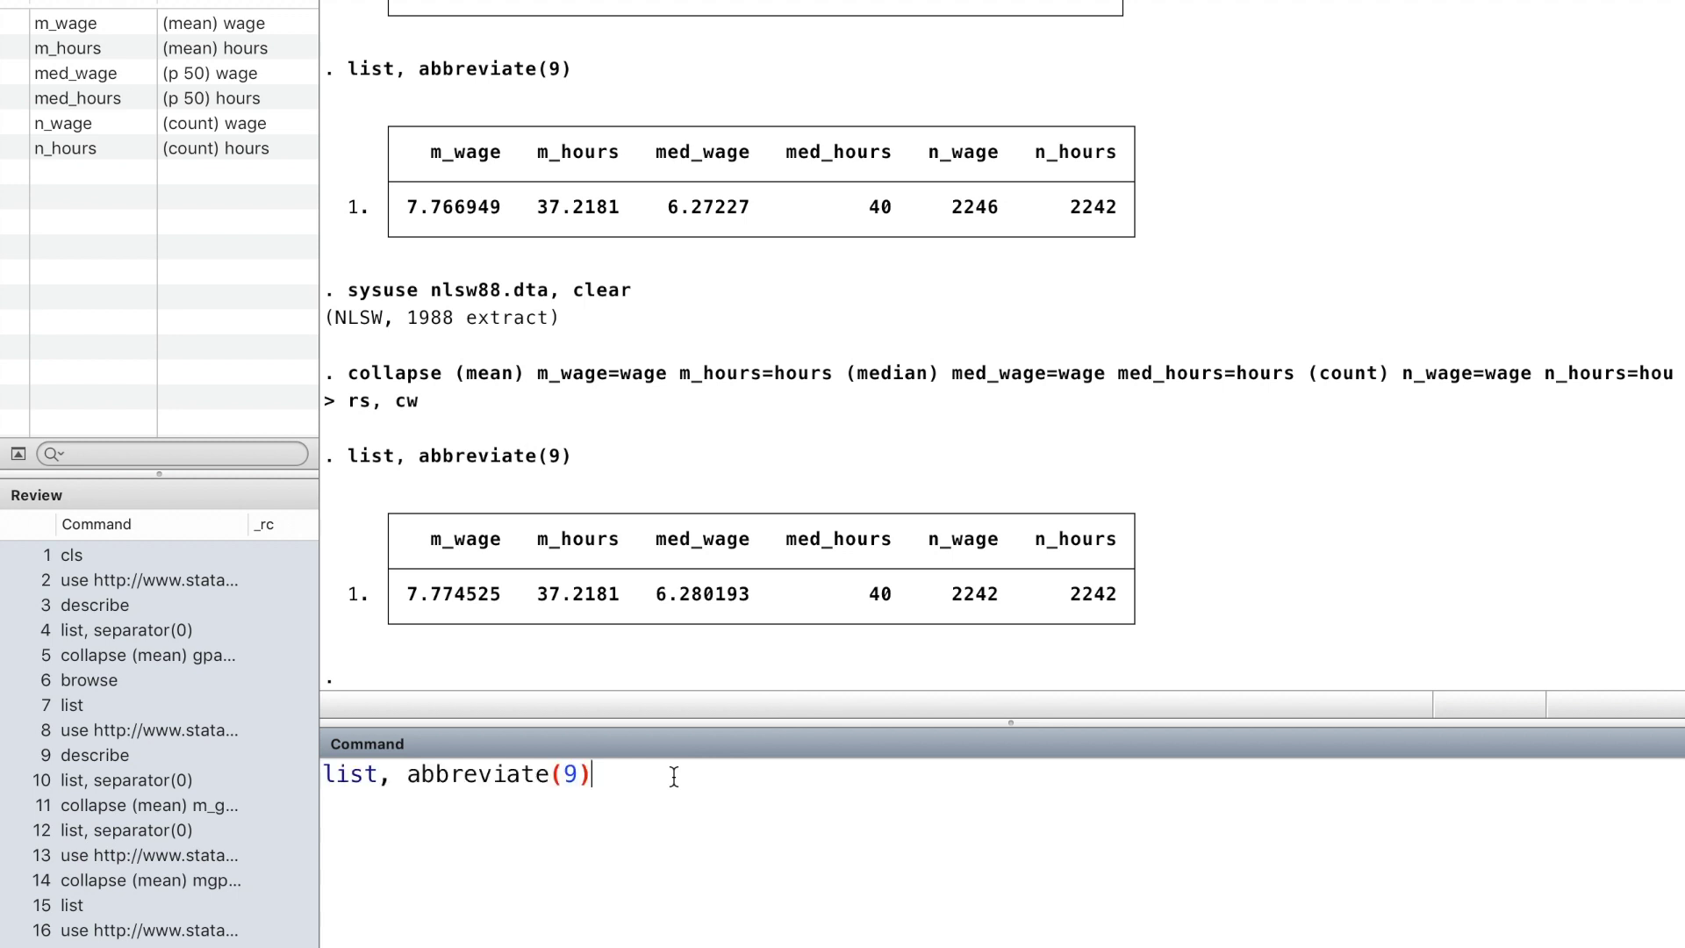
key(Page_Up)
key(Page_Up)
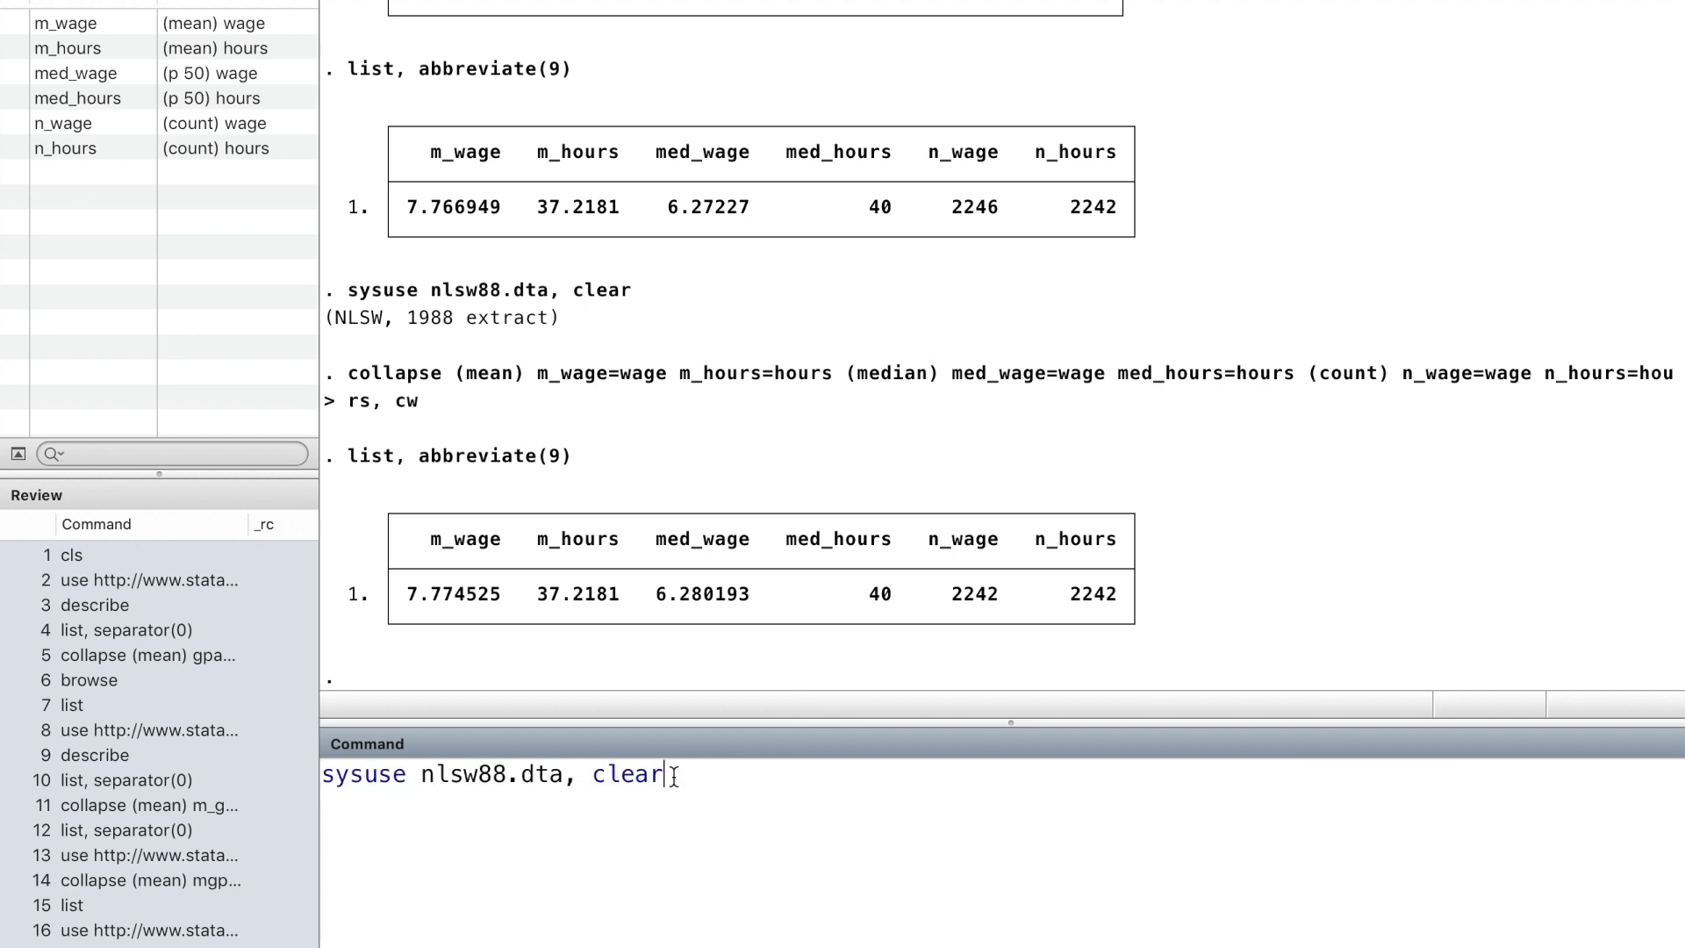
key(Return)
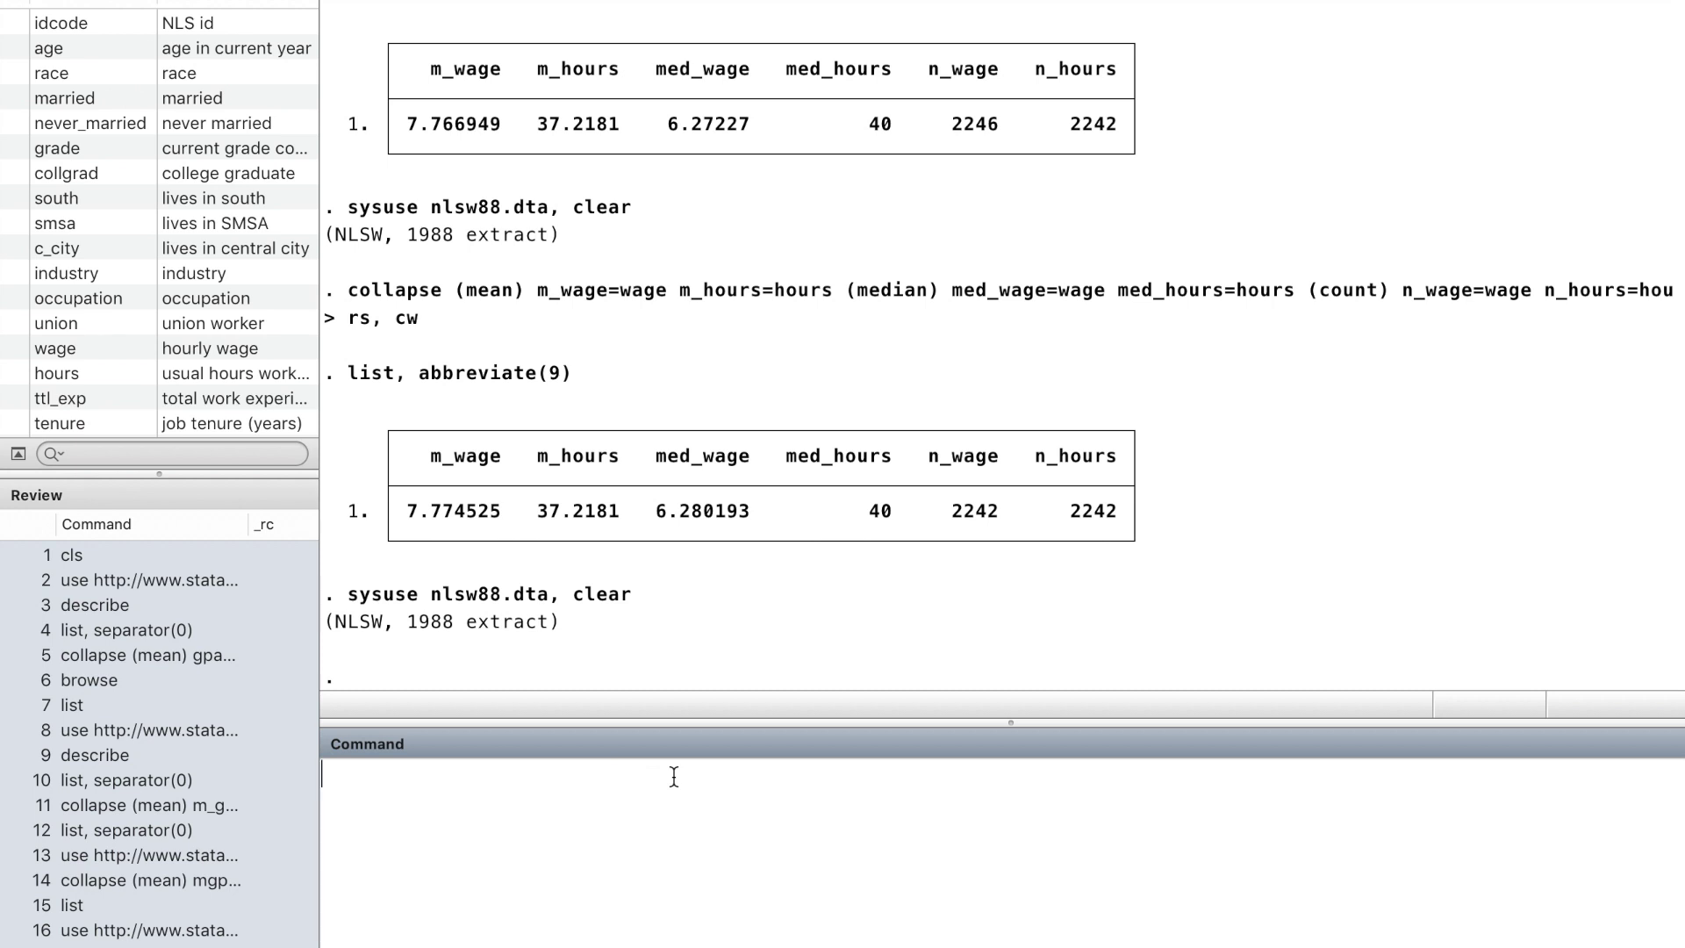
key(Page_Up)
key(Page_Up)
key(Page_Up)
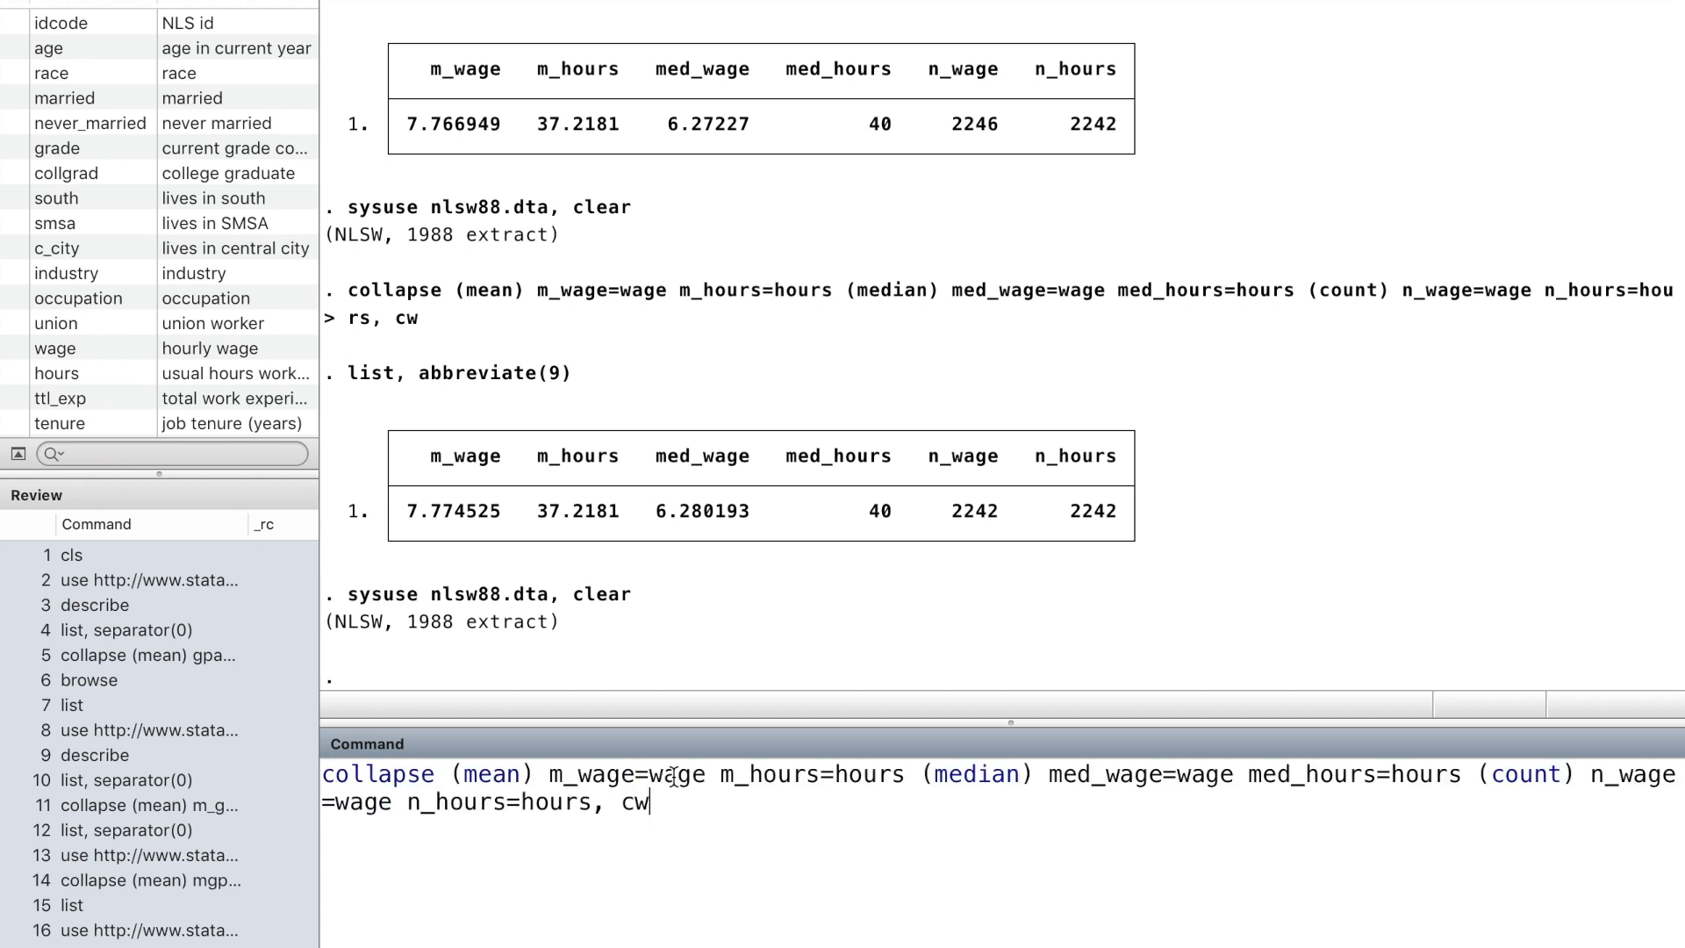
text(by)
text(())
text(union)
key(Return)
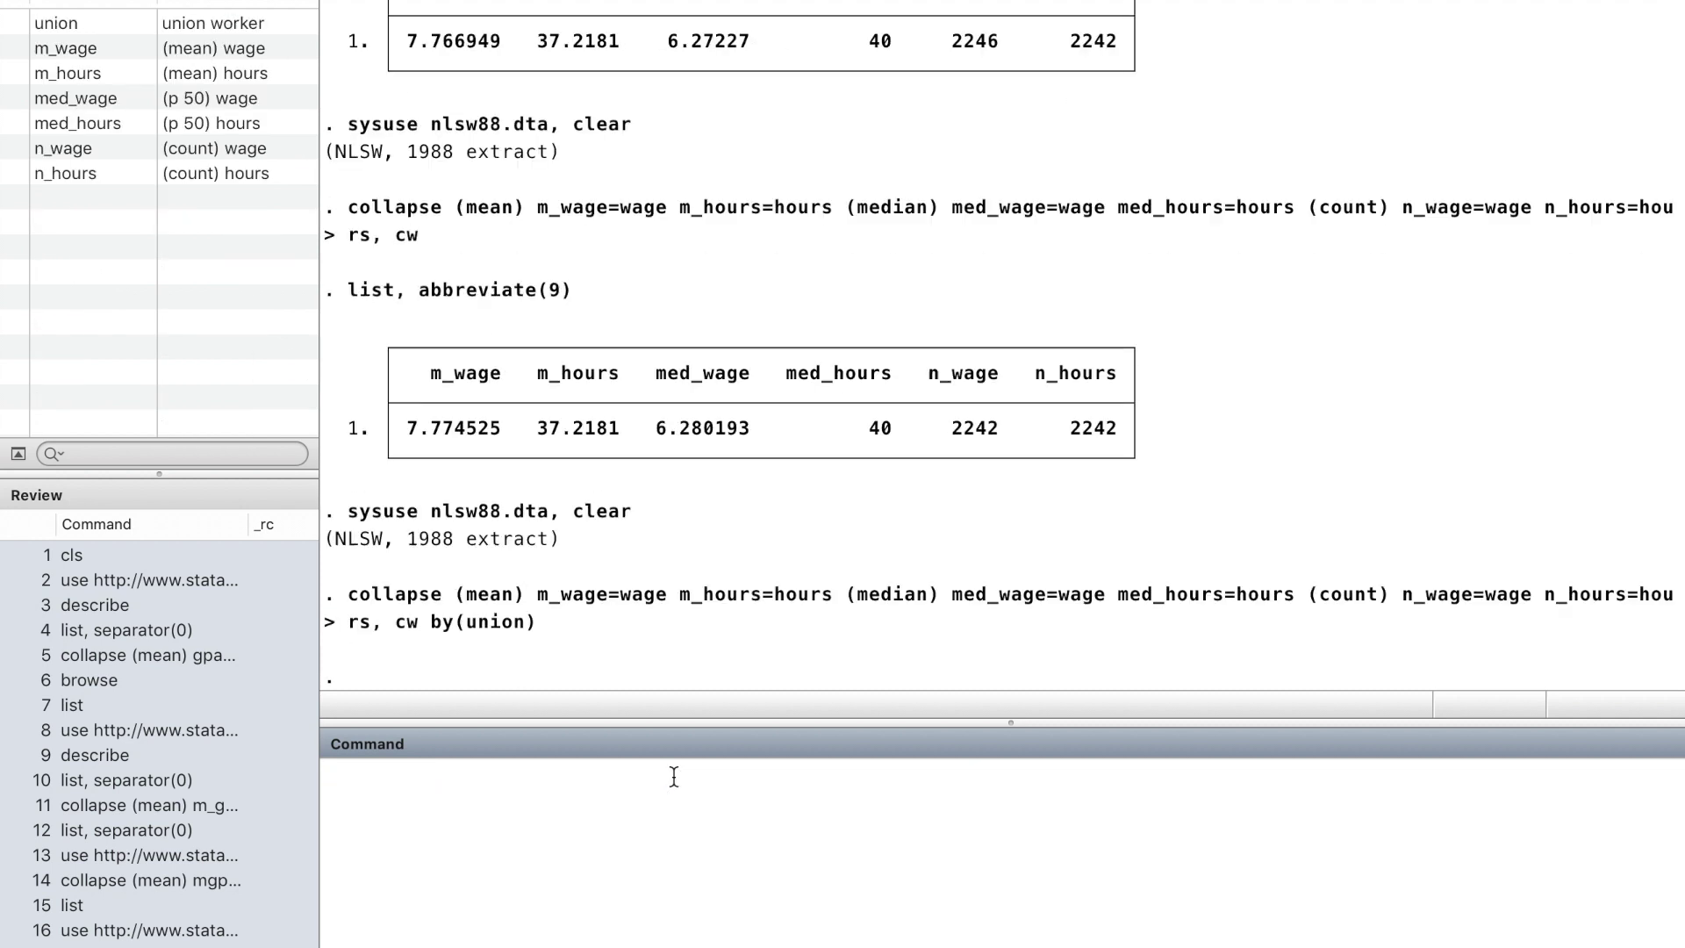
List the nonunion, union and missing-union rows with 'list, abbreviate(9)'
key(Up)
key(Up)
key(Up)
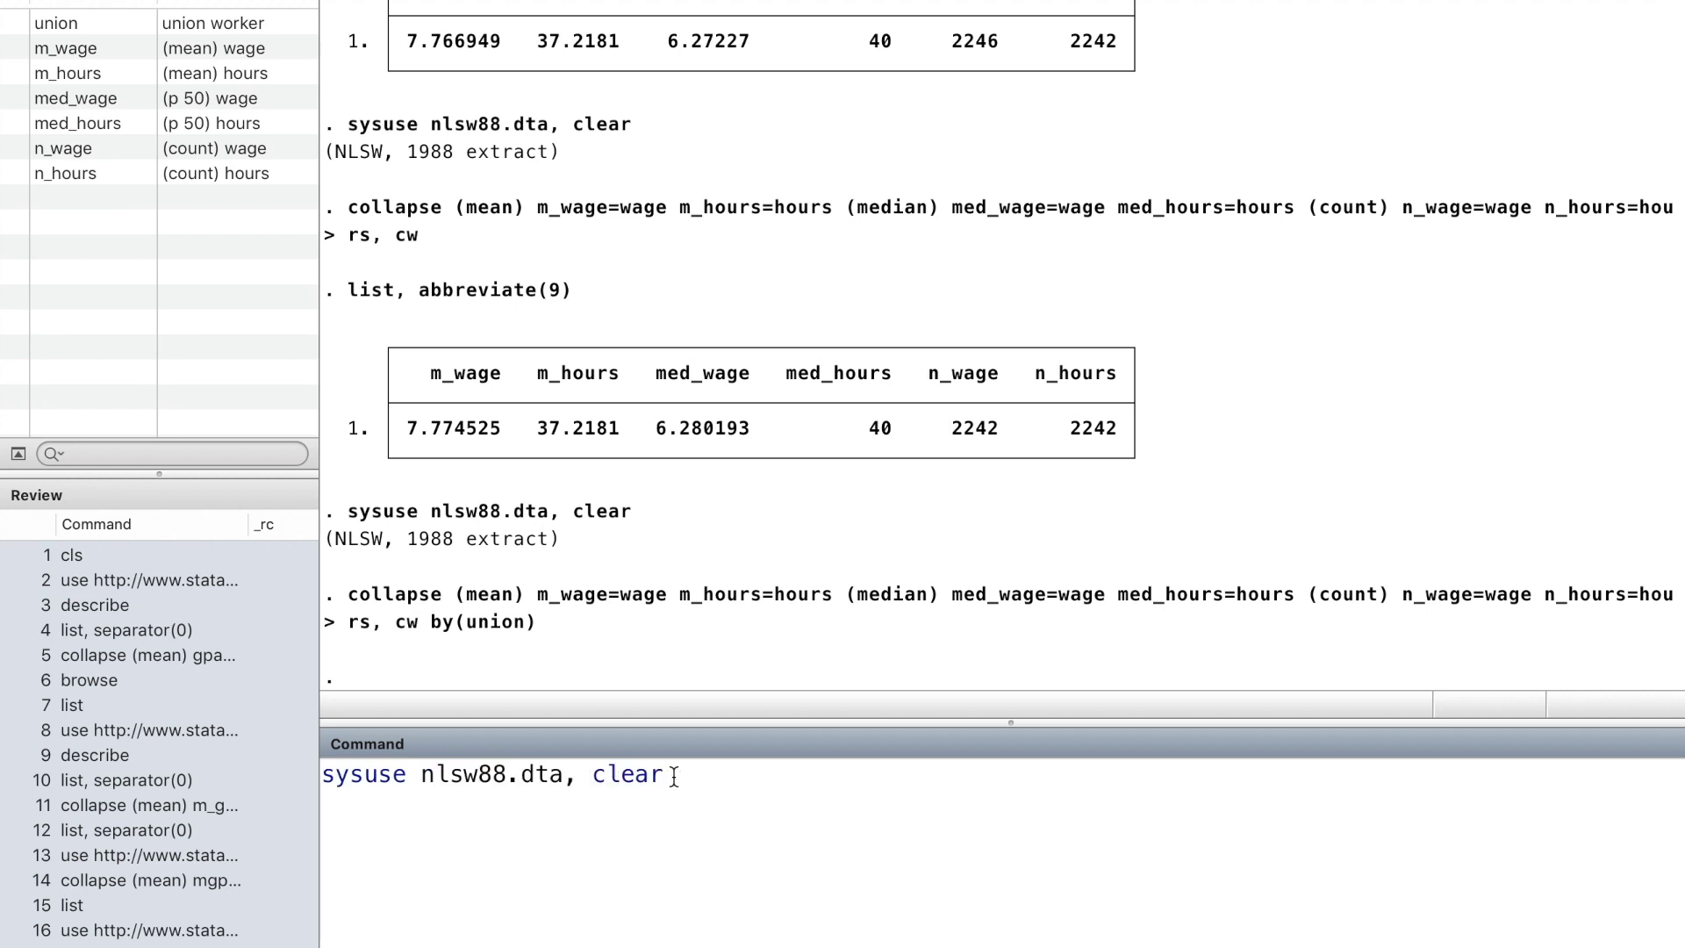
key(Return)
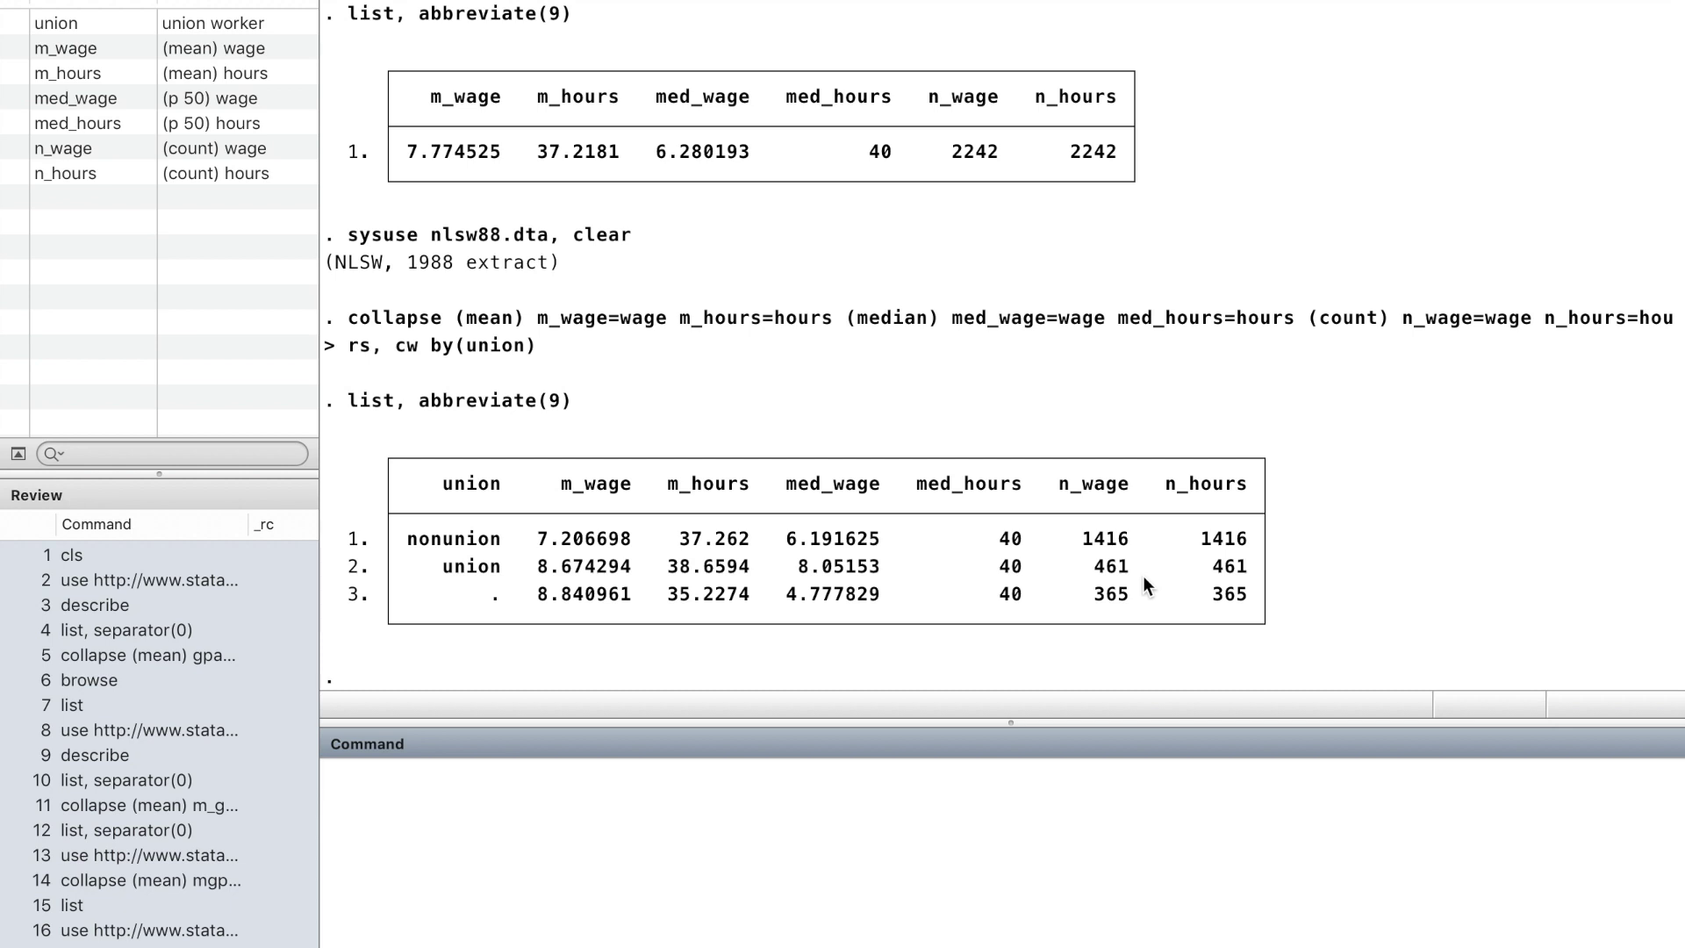
click(595, 808)
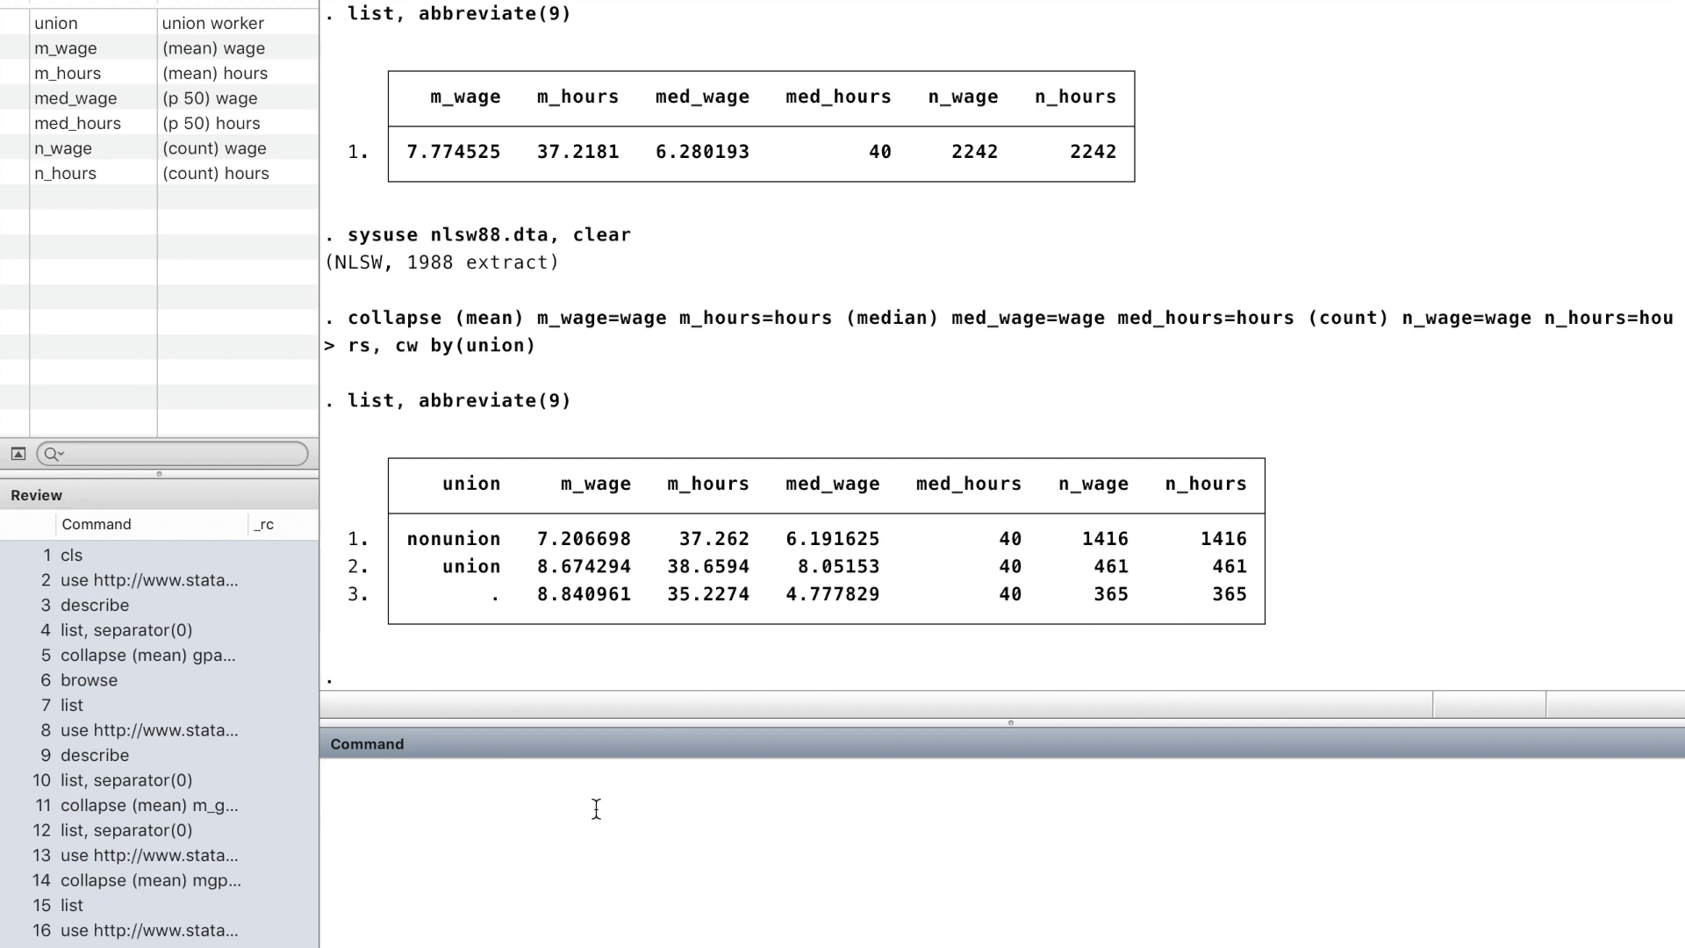